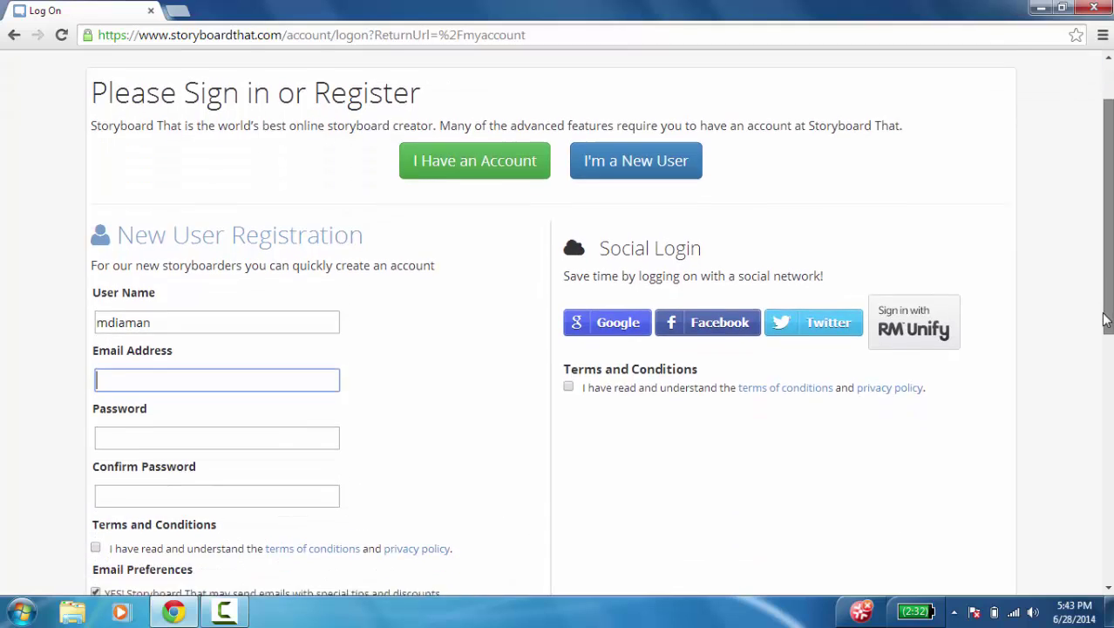
Accept the terms and conditions in the new user registration, opt out of tips and discounts emails, and register the account.
{"action": "left_click", "coordinate": [1099, 358]}
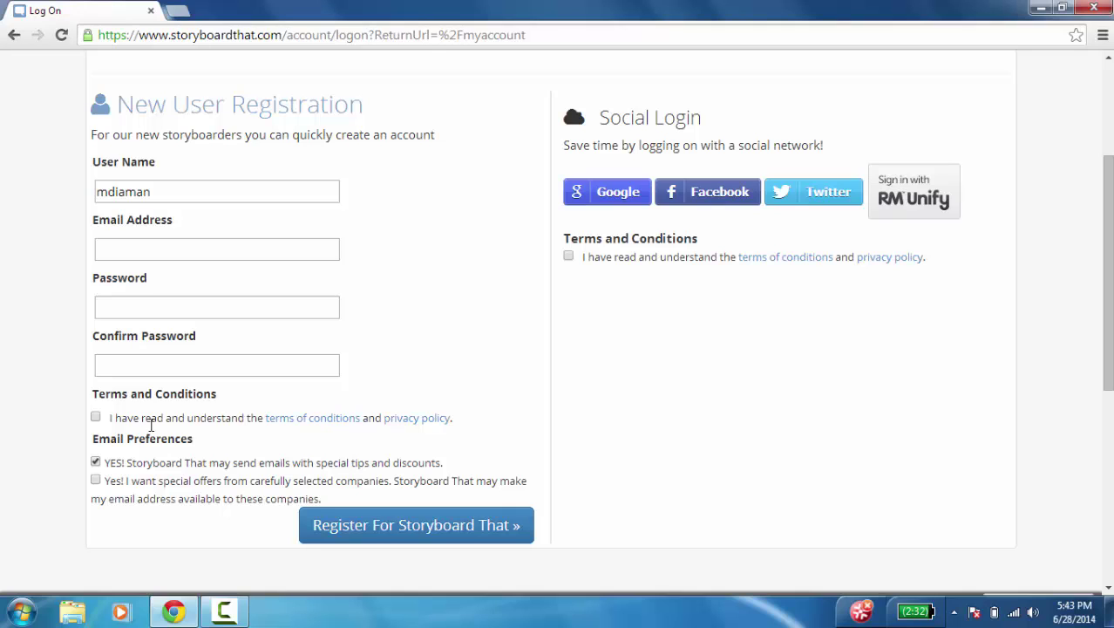
{"action": "left_click", "coordinate": [96, 418]}
{"action": "left_click", "coordinate": [96, 463]}
{"action": "left_click", "coordinate": [360, 525]}
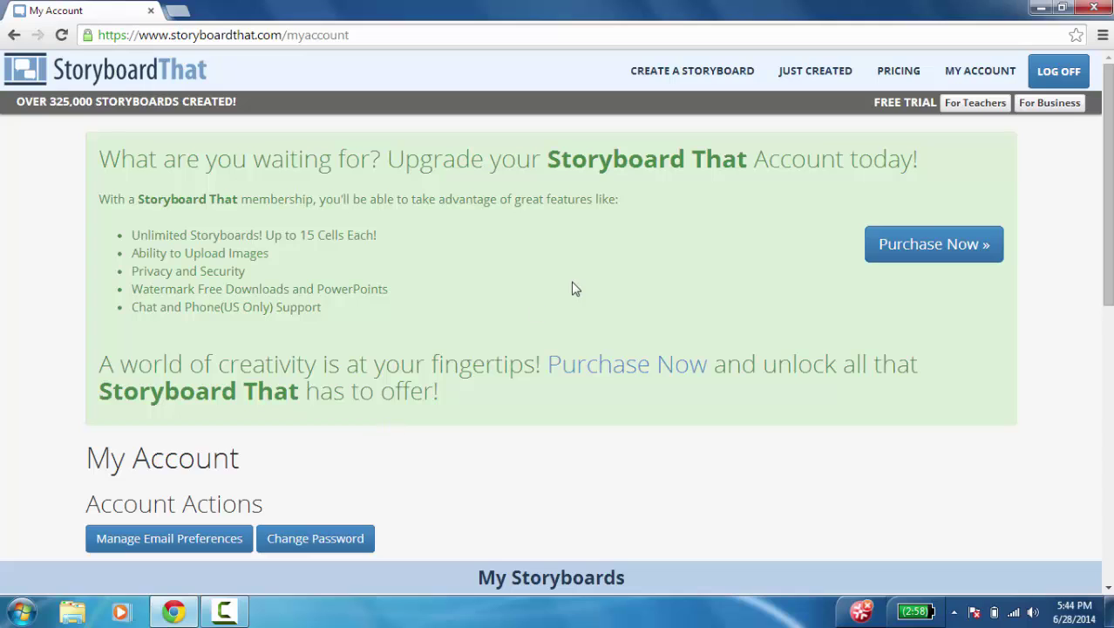
Start a new storyboard and change its layout to 3 x 2 cells.
{"action": "left_click", "coordinate": [663, 75]}
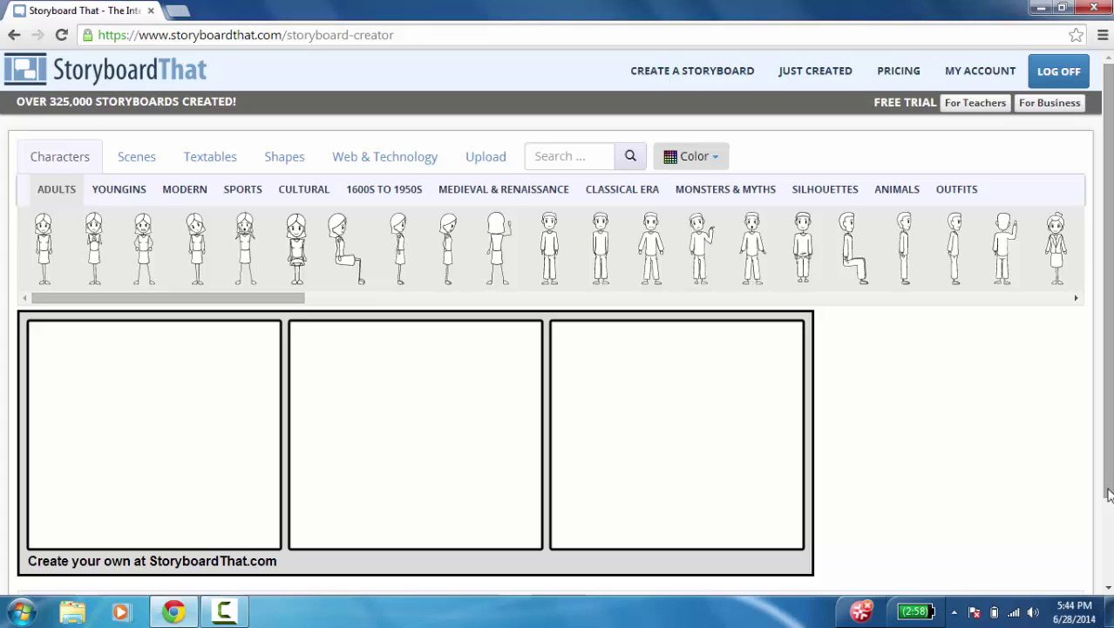
{"action": "left_click_drag", "start_coordinate": [1108, 494], "coordinate": [1107, 545]}
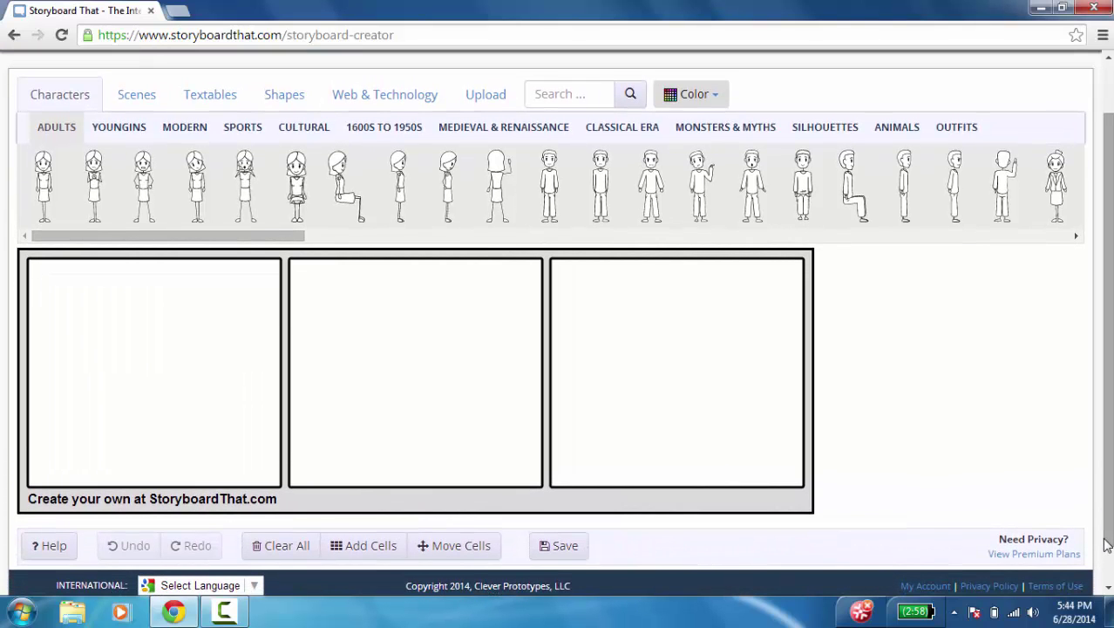
{"action": "left_click", "coordinate": [366, 551]}
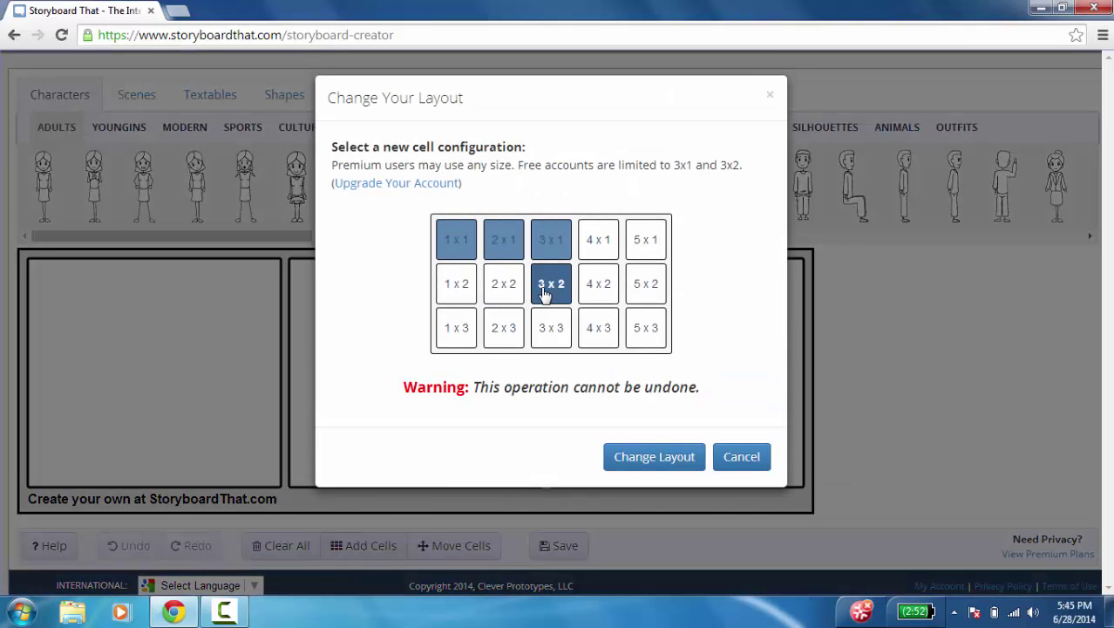
{"action": "left_click", "coordinate": [544, 295]}
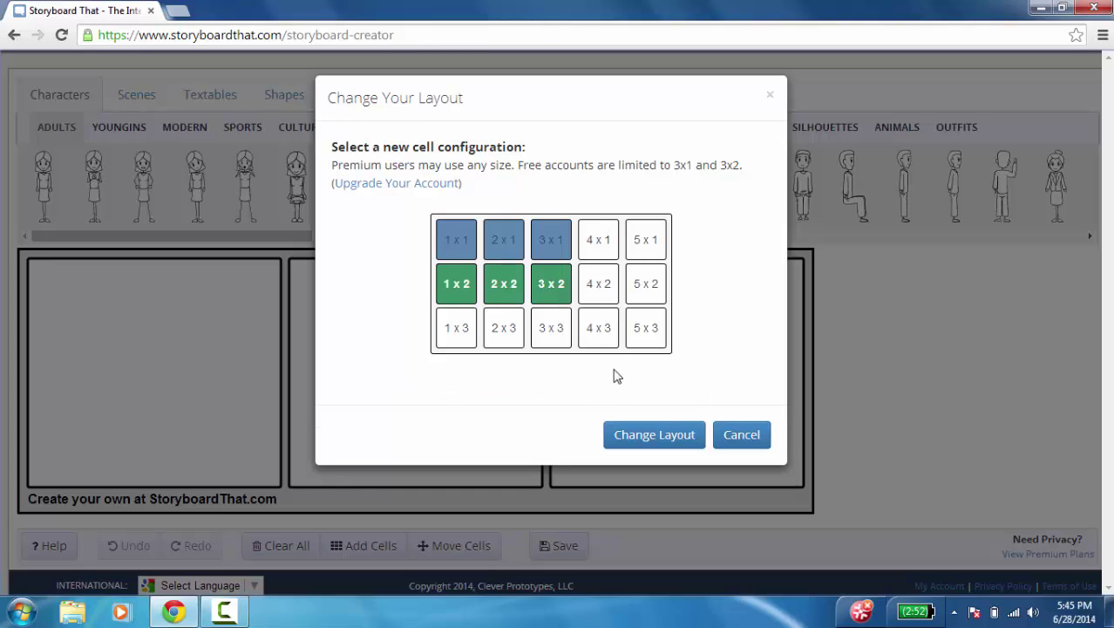
{"action": "left_click", "coordinate": [644, 436]}
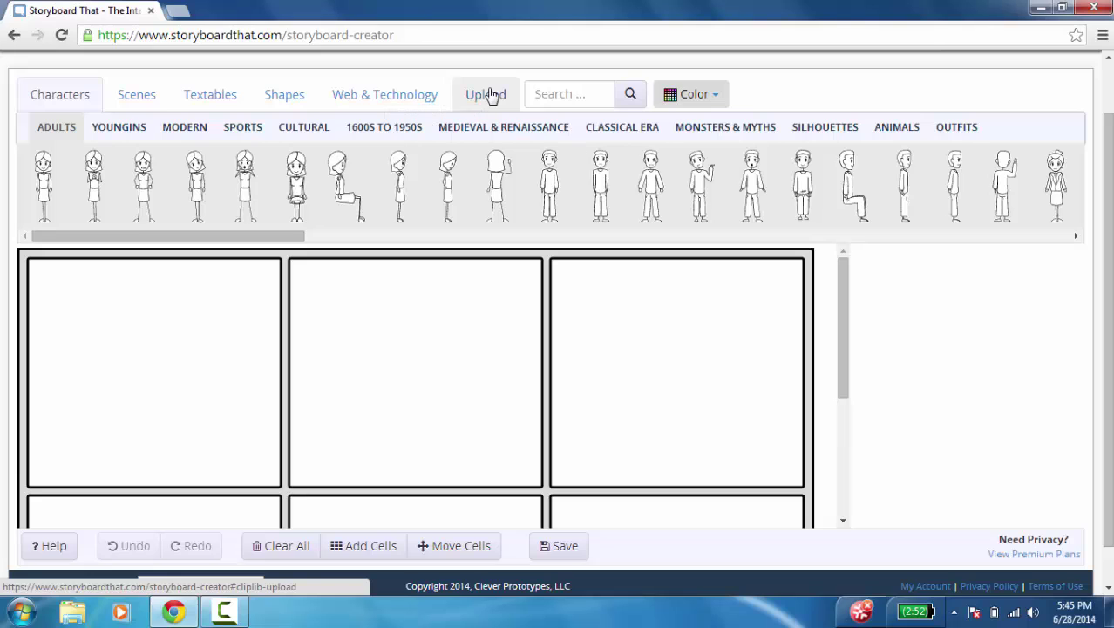
Fill the first cell with the historical horse-and-carriage scene and set its sky to the palest blue.
{"action": "left_click", "coordinate": [137, 98]}
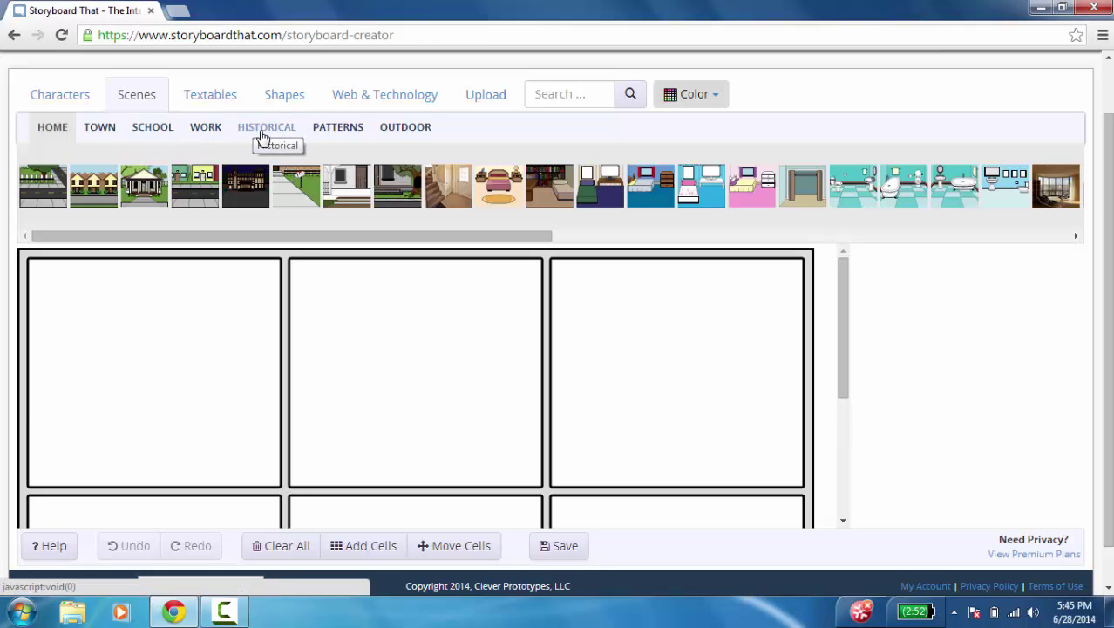
{"action": "left_click", "coordinate": [263, 135]}
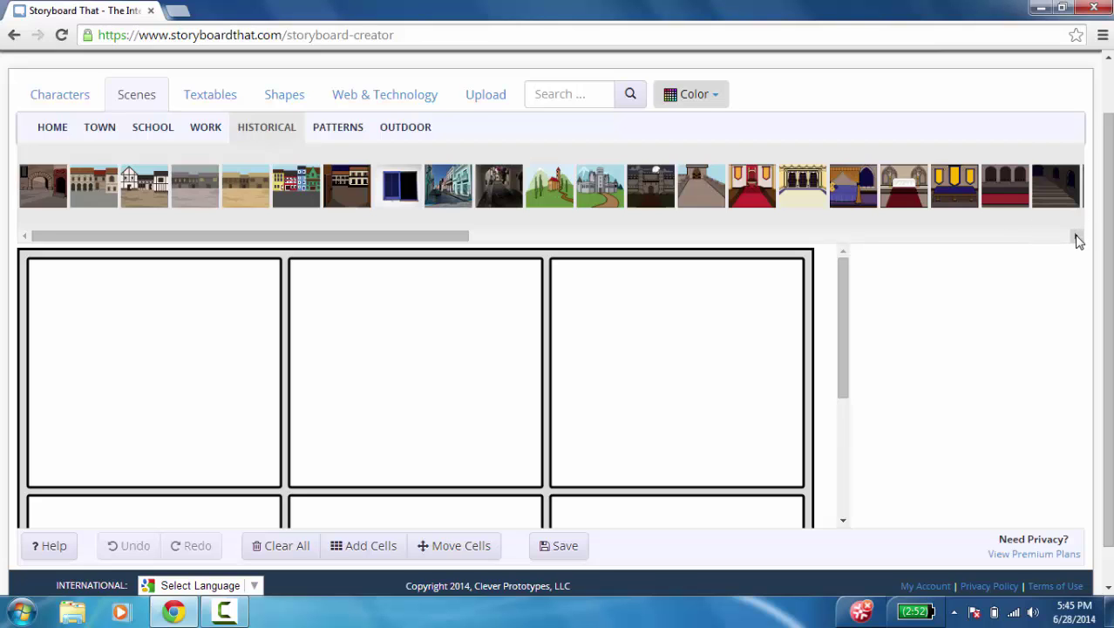
{"action": "left_click", "coordinate": [1076, 237]}
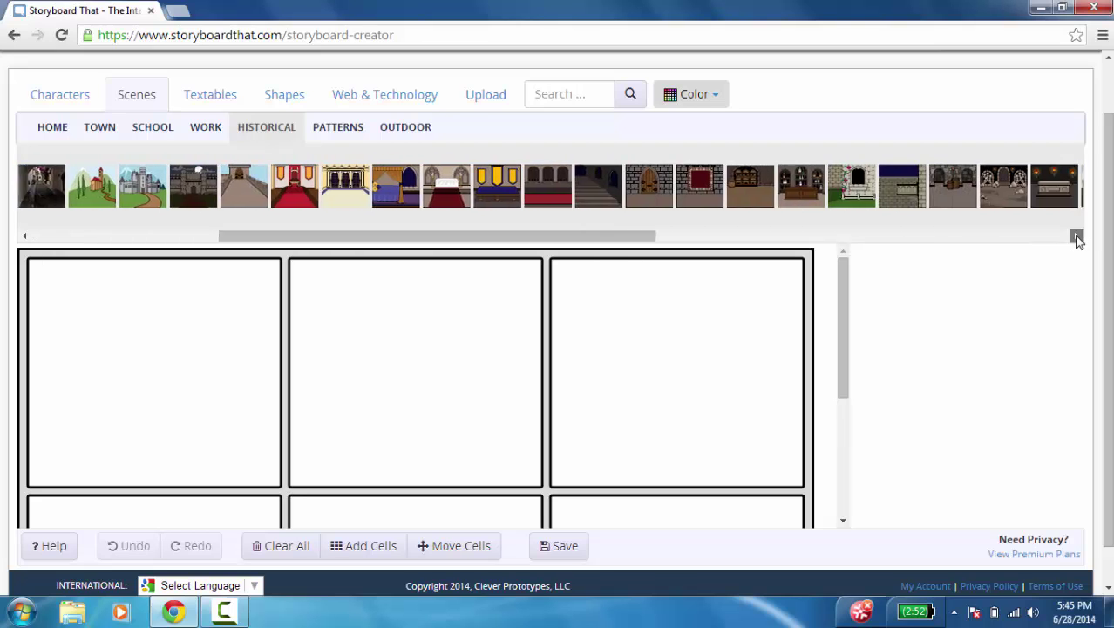
{"action": "left_click_drag", "start_coordinate": [1077, 237], "coordinate": [1076, 237]}
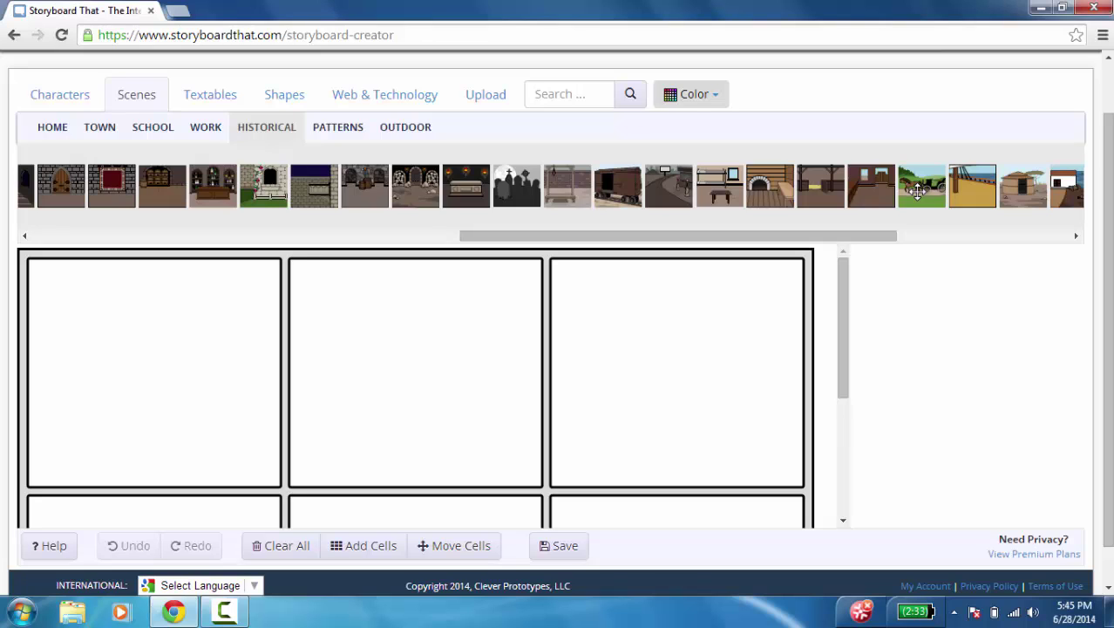
{"action": "left_click_drag", "start_coordinate": [917, 189], "coordinate": [210, 335]}
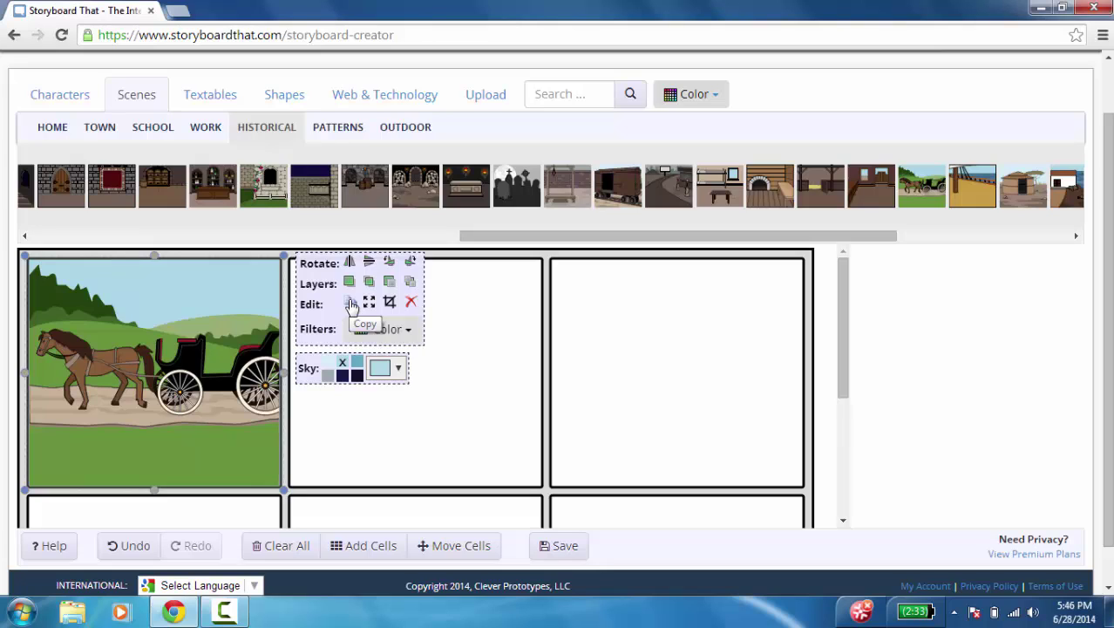
{"action": "left_click", "coordinate": [329, 367]}
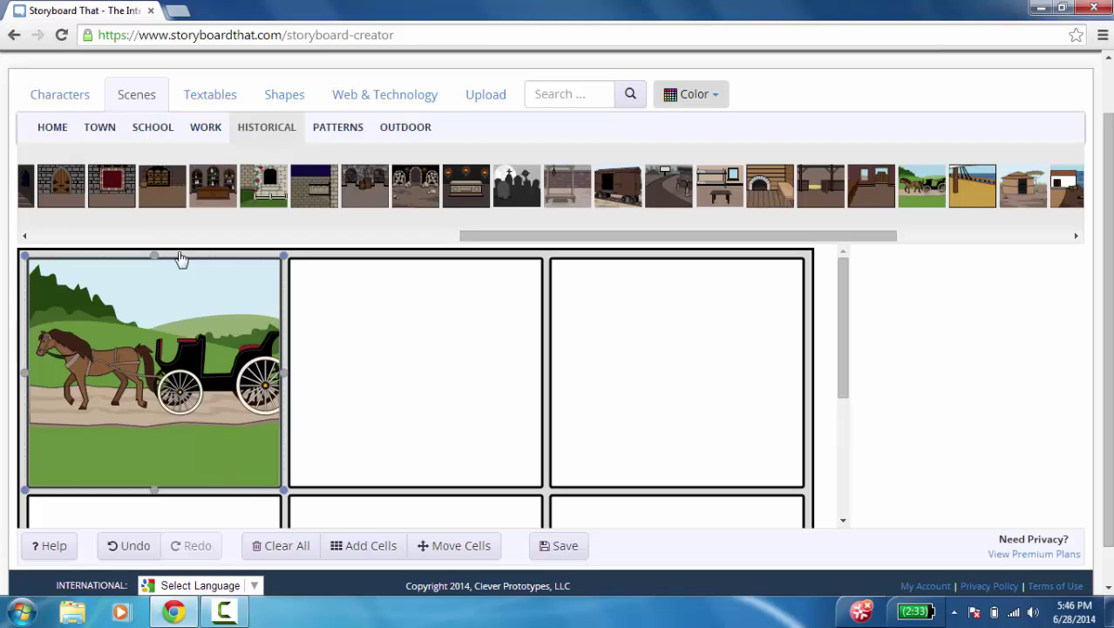
Place the 1600s to 1950s man in the long dark coat in front of the horse in the first cell.
{"action": "left_click", "coordinate": [65, 97]}
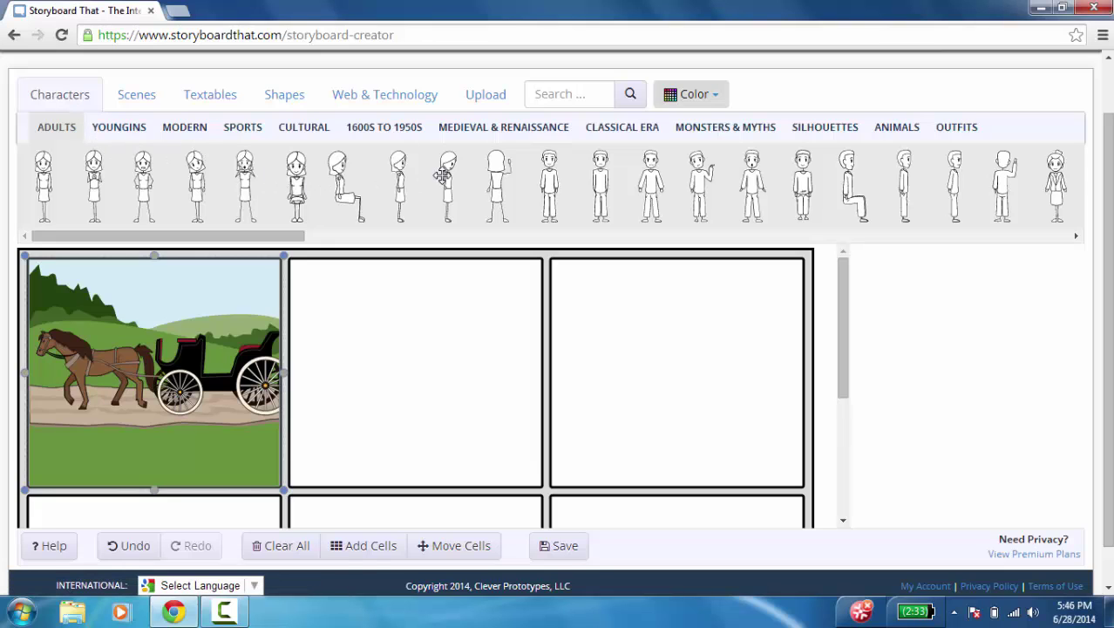
{"action": "left_click", "coordinate": [400, 135]}
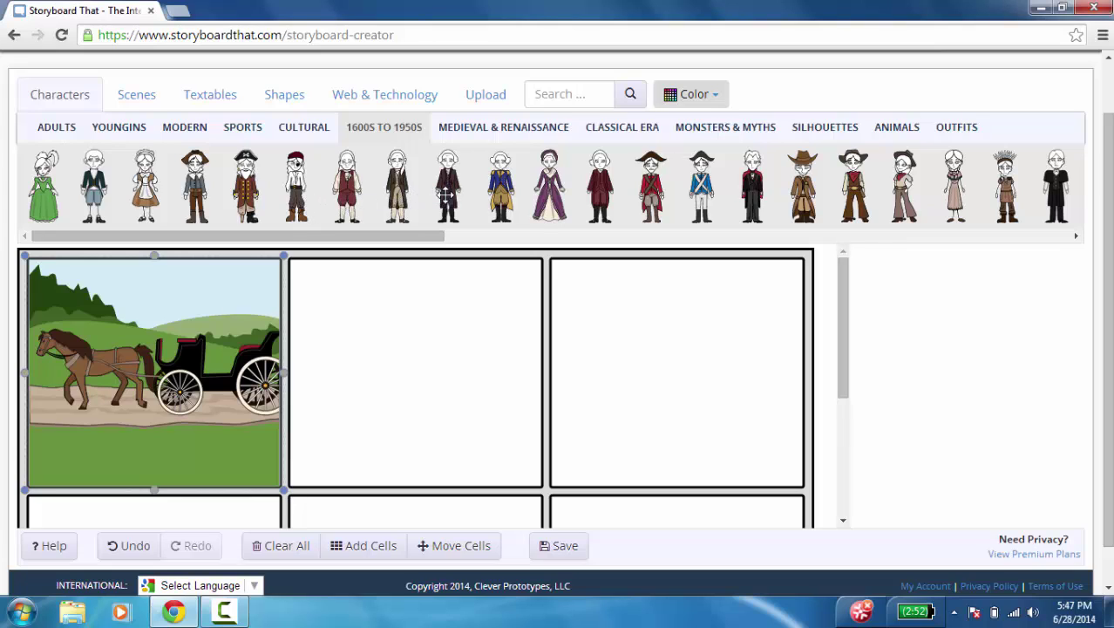
{"action": "left_click_drag", "start_coordinate": [446, 193], "coordinate": [57, 414]}
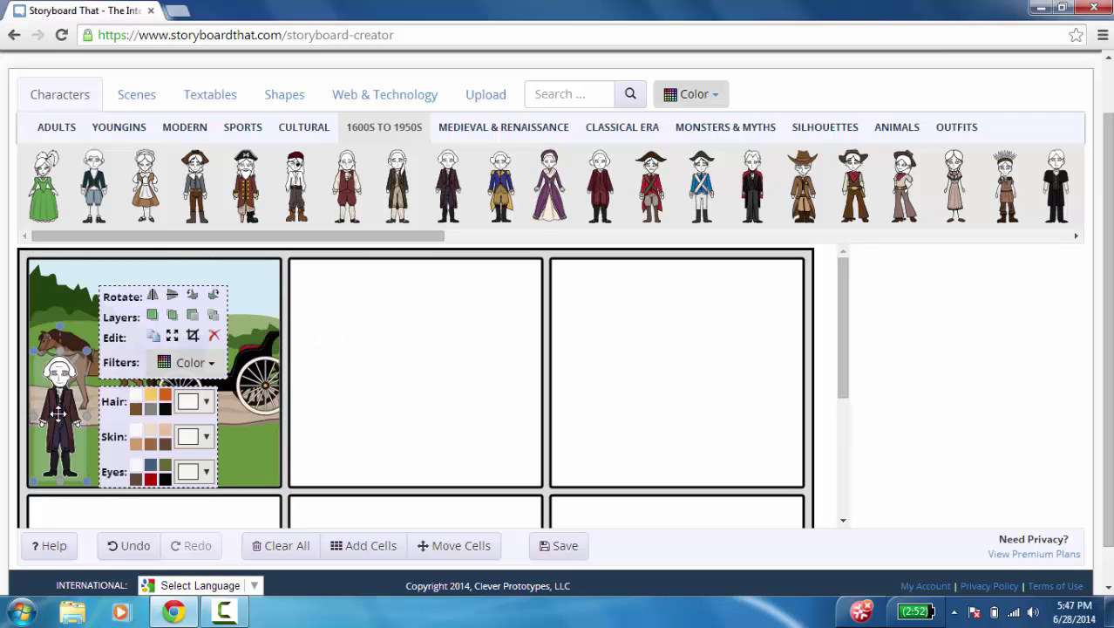
Color the man with white hair, light beige skin and blue eyes, trying brown and gray hair first.
{"action": "left_click", "coordinate": [137, 410]}
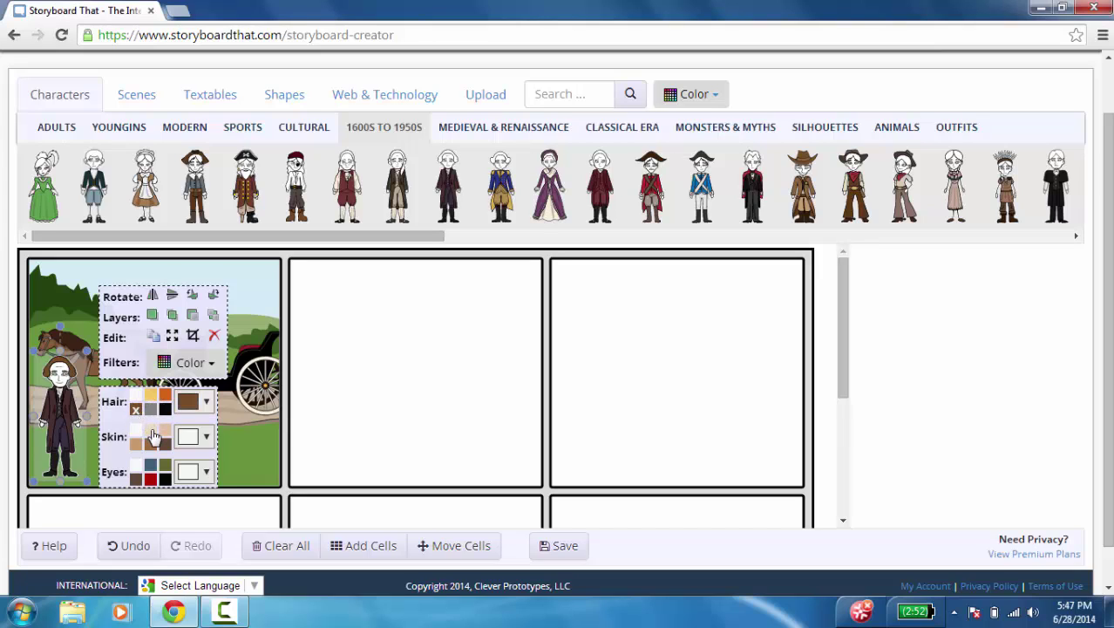
{"action": "left_click", "coordinate": [150, 433]}
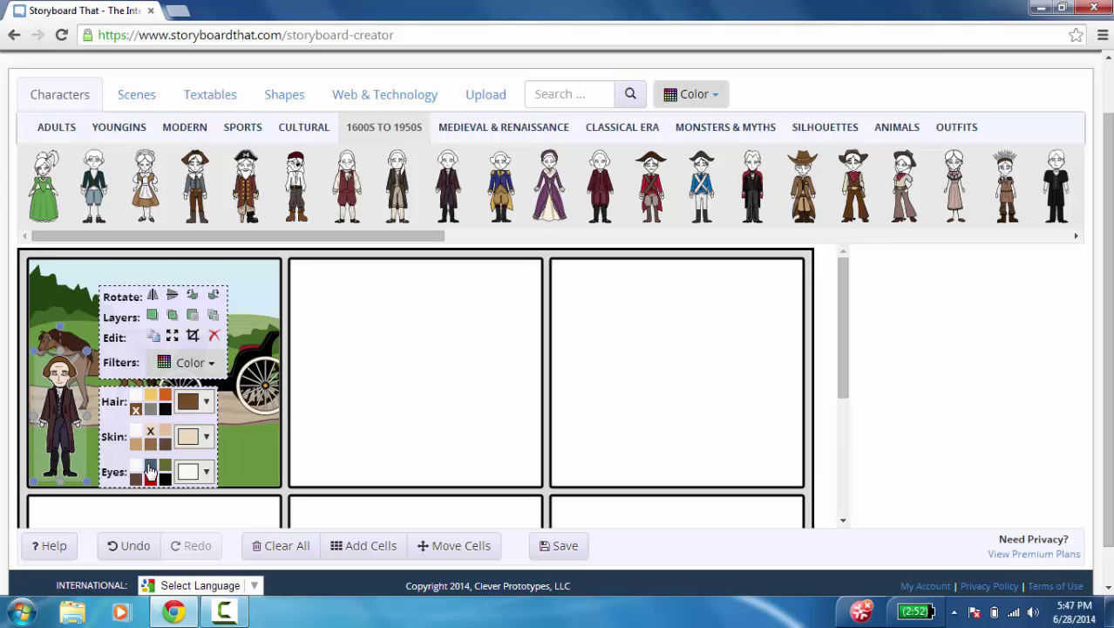
{"action": "left_click", "coordinate": [151, 467]}
{"action": "left_click", "coordinate": [150, 411]}
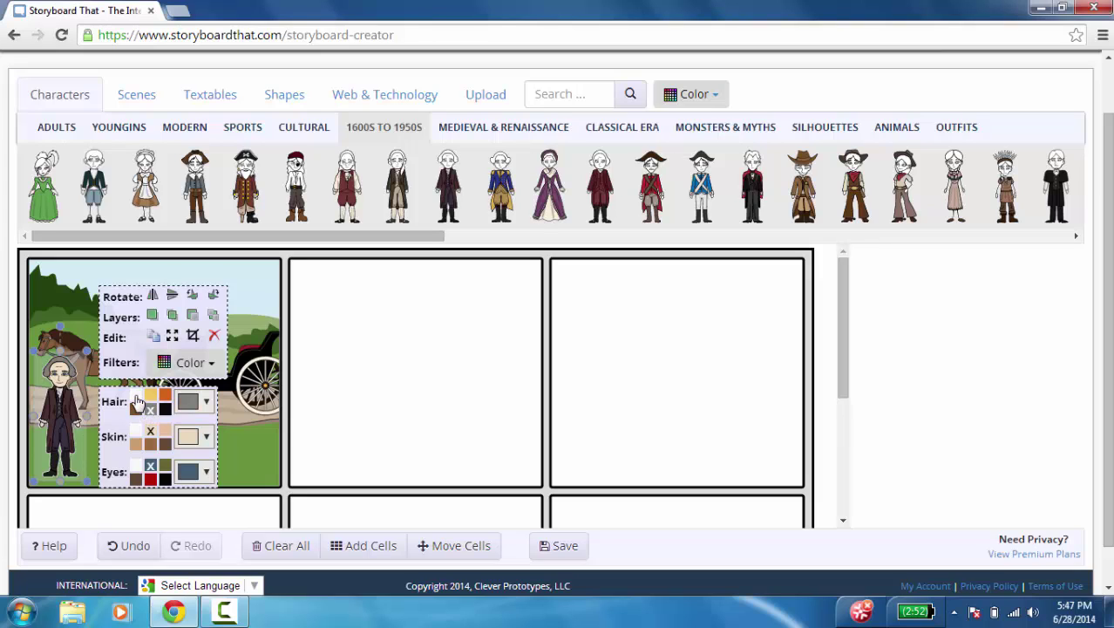
{"action": "left_click", "coordinate": [136, 399]}
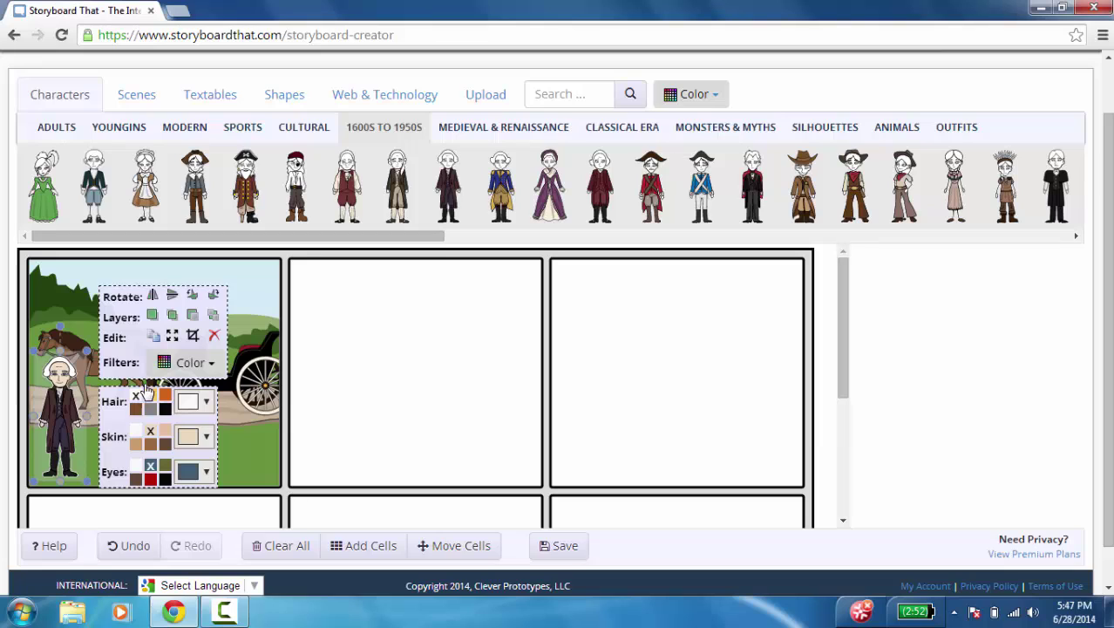
{"action": "left_click", "coordinate": [557, 258]}
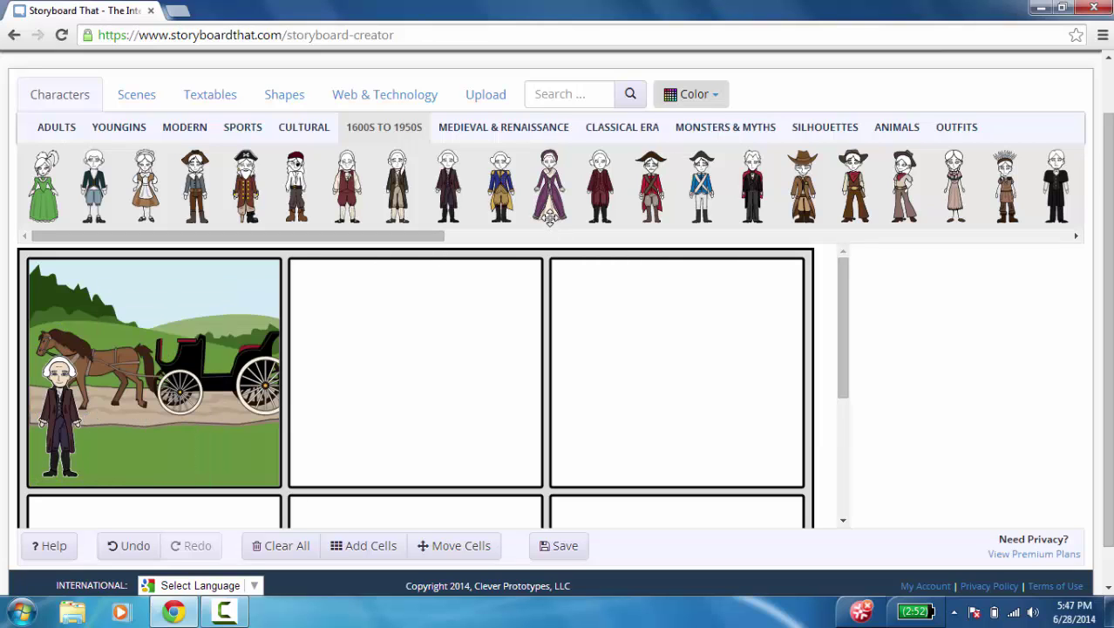
Add the woman in the purple dress by the carriage, scaled down, with orange hair, light skin and blue eyes.
{"action": "left_click_drag", "start_coordinate": [547, 204], "coordinate": [233, 383]}
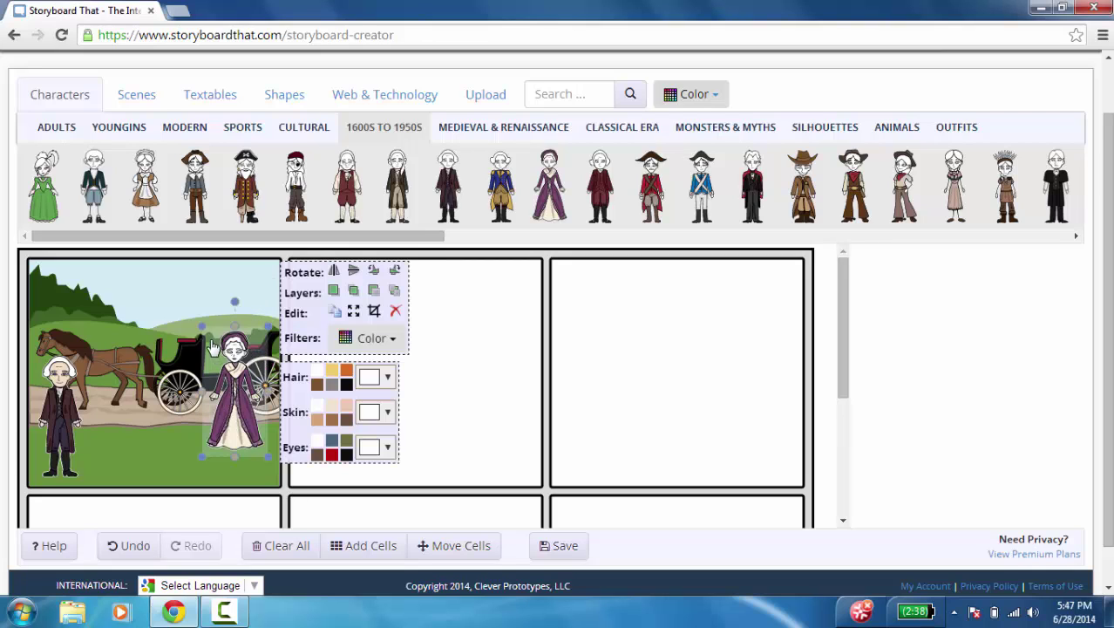
{"action": "left_click_drag", "start_coordinate": [193, 322], "coordinate": [222, 370]}
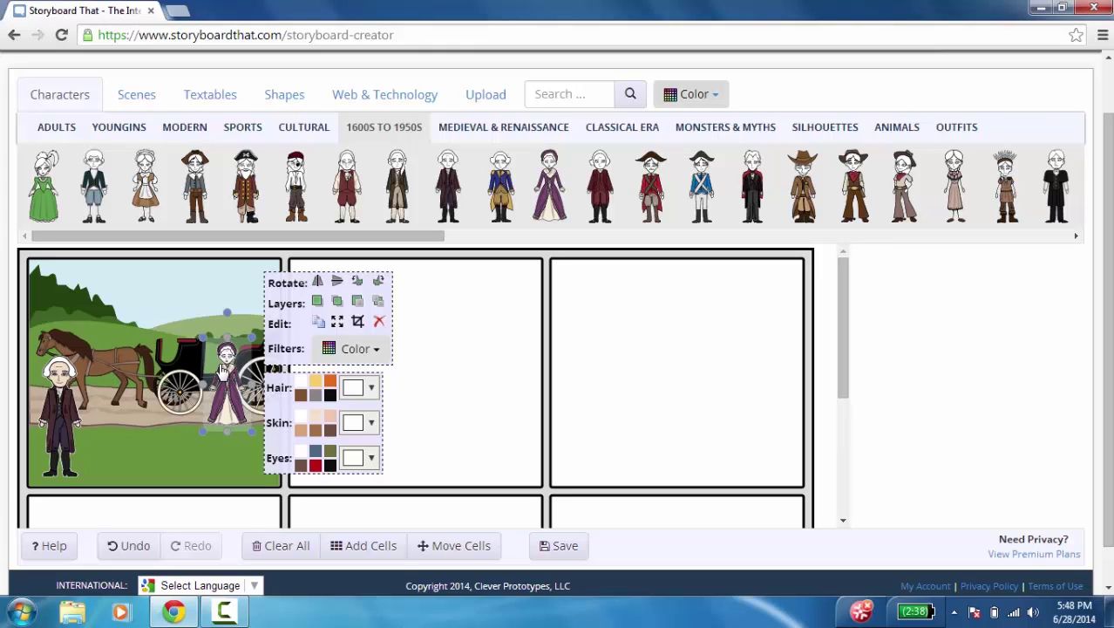
{"action": "left_click", "coordinate": [329, 389]}
{"action": "left_click", "coordinate": [316, 418]}
{"action": "left_click", "coordinate": [315, 451]}
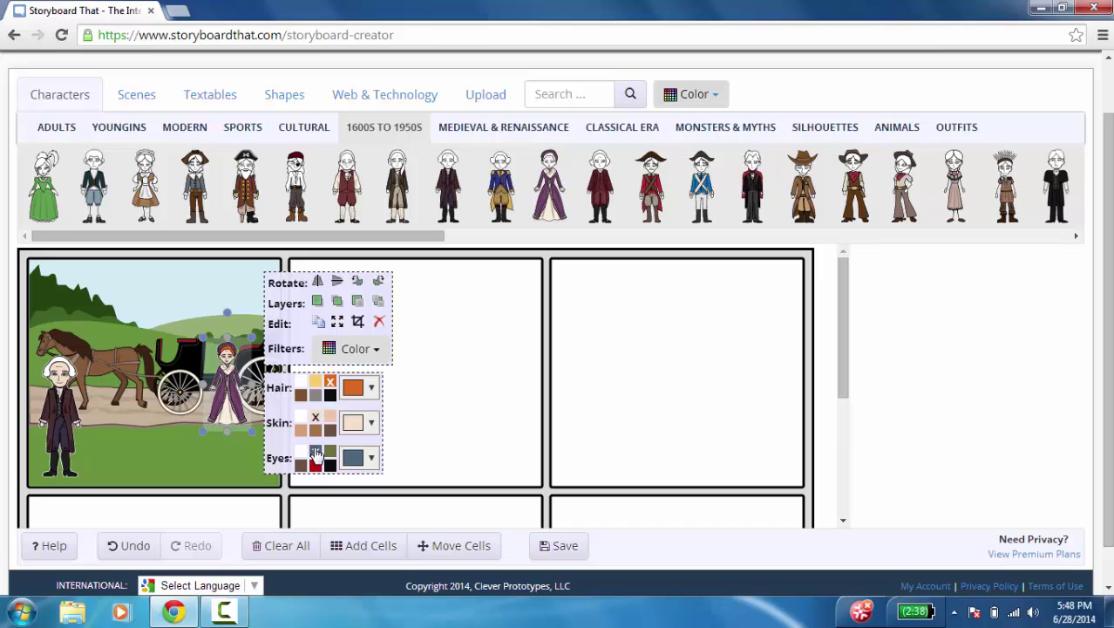
{"action": "left_click", "coordinate": [221, 468]}
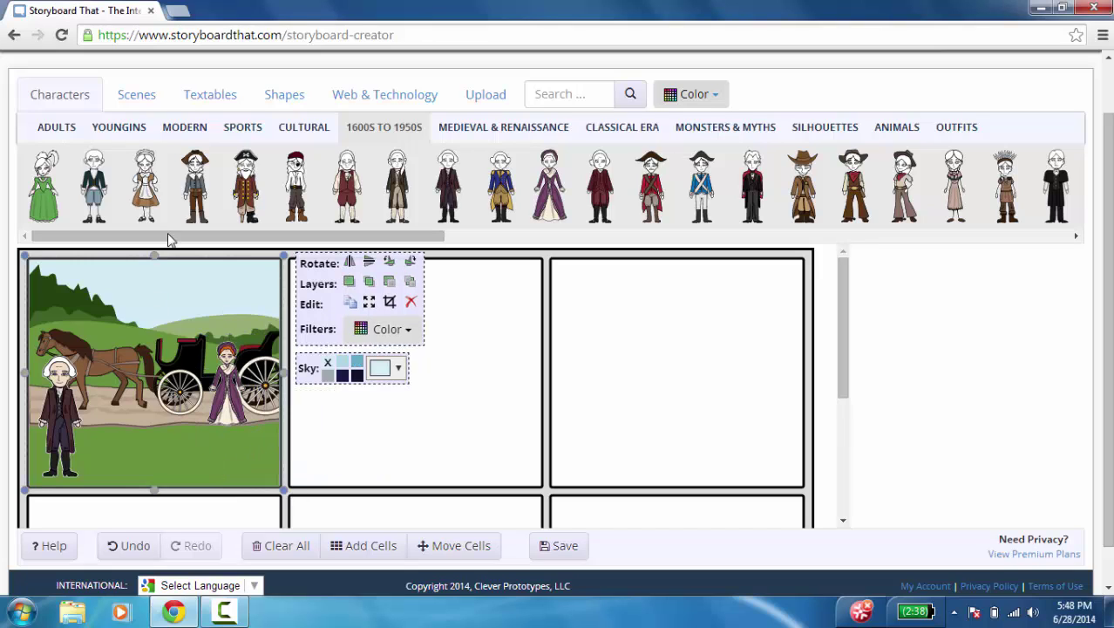
Add a classic oval speech bubble above the man with the text "How about some tea?".
{"action": "left_click", "coordinate": [206, 96]}
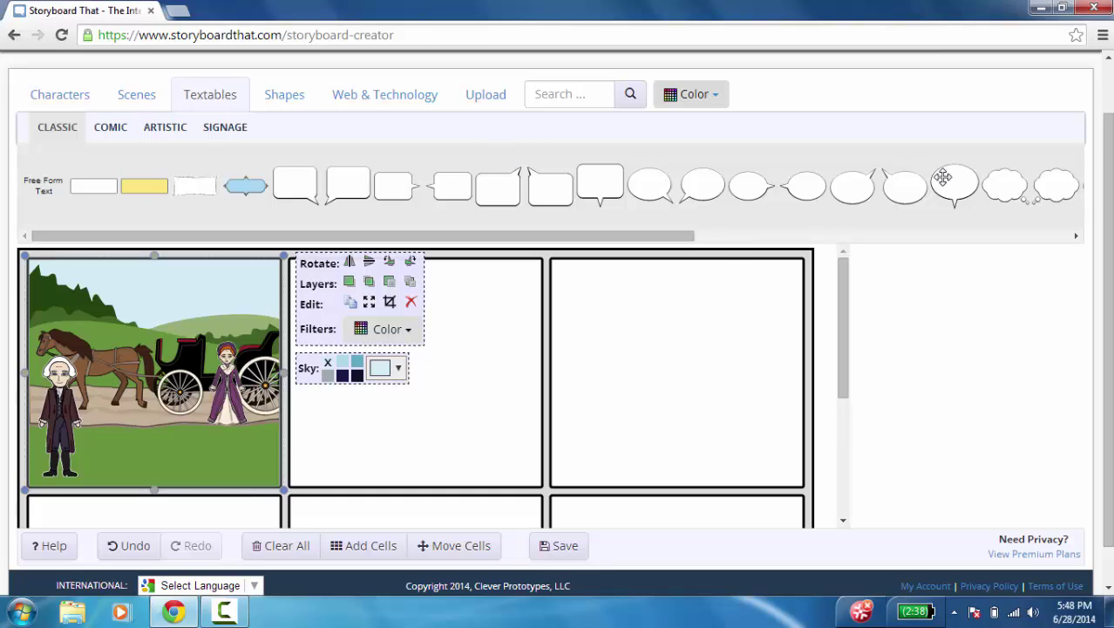
{"action": "left_click_drag", "start_coordinate": [953, 181], "coordinate": [583, 282]}
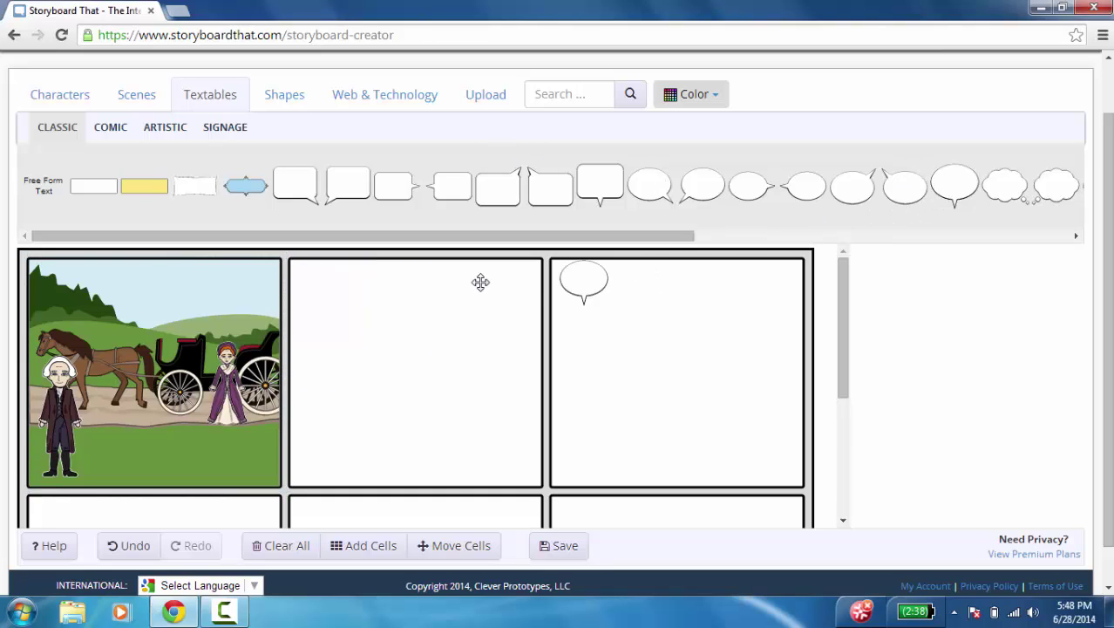
{"action": "left_click_drag", "start_coordinate": [480, 281], "coordinate": [66, 283]}
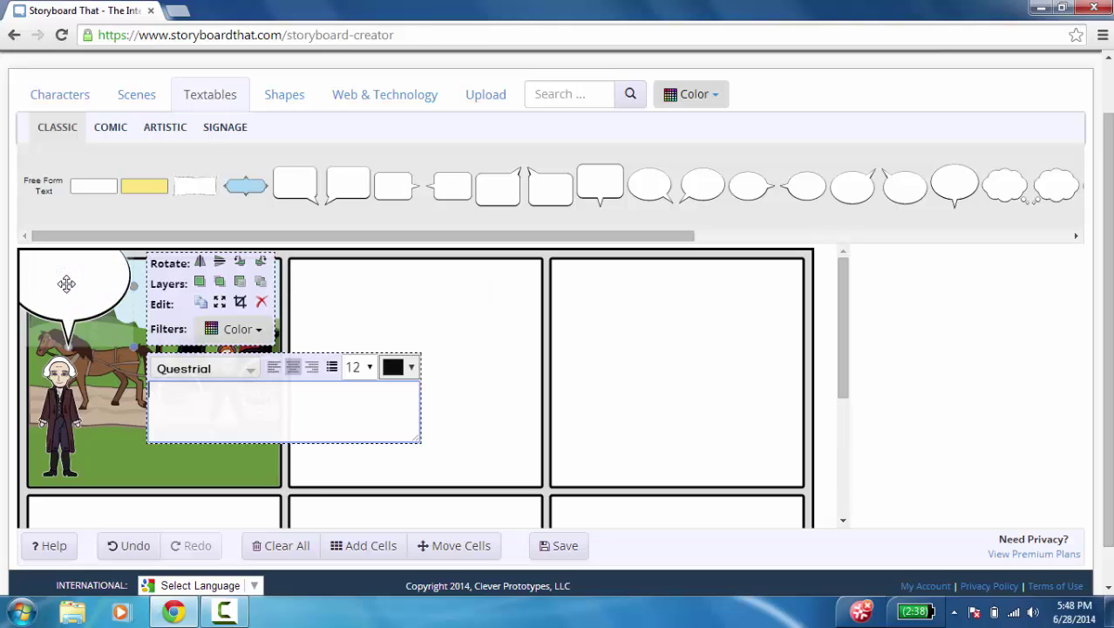
{"action": "left_click", "coordinate": [183, 394]}
{"action": "type", "text": "How about some"}
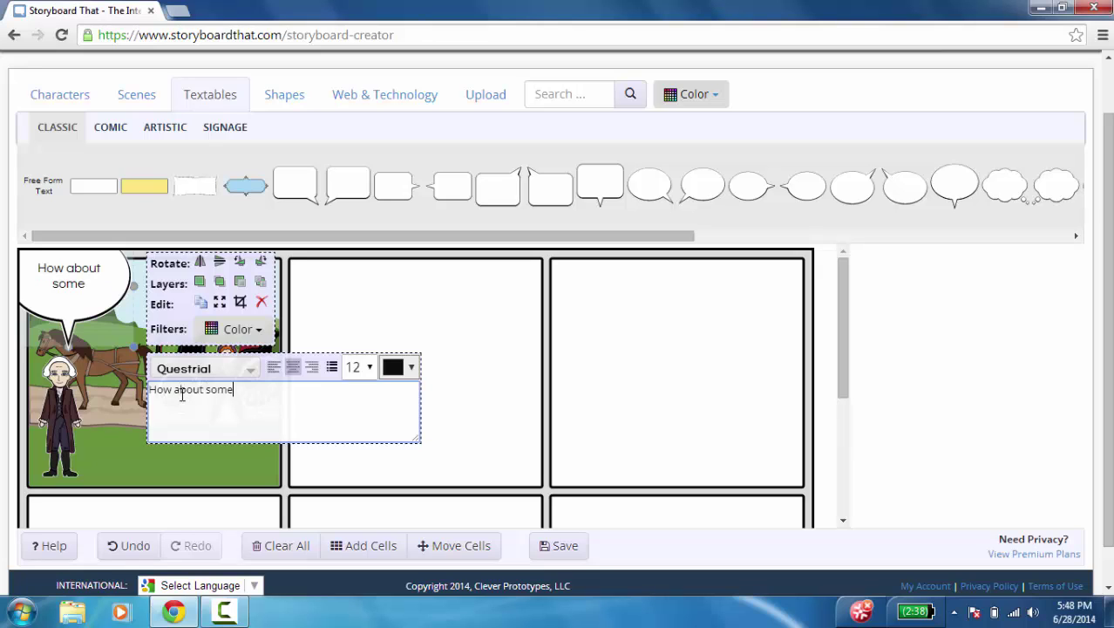
{"action": "type", "text": " tea?"}
{"action": "left_click", "coordinate": [333, 283]}
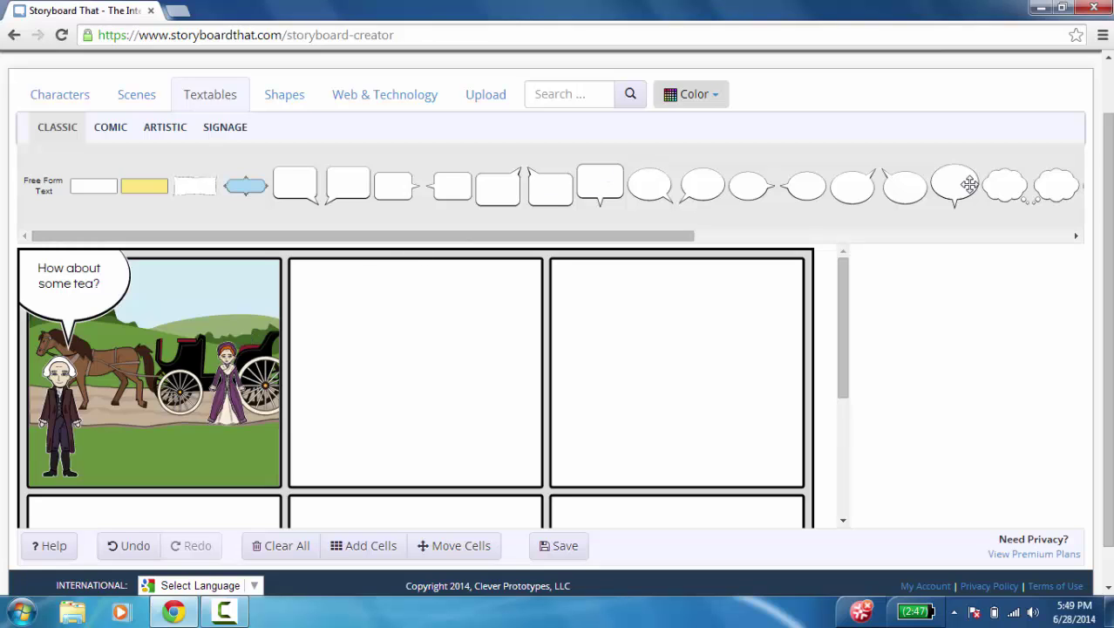
Add a classic oval speech bubble above the woman with the text "I'm boycotting tea since the Tea Act was passed by the British.".
{"action": "left_click_drag", "start_coordinate": [925, 184], "coordinate": [217, 301]}
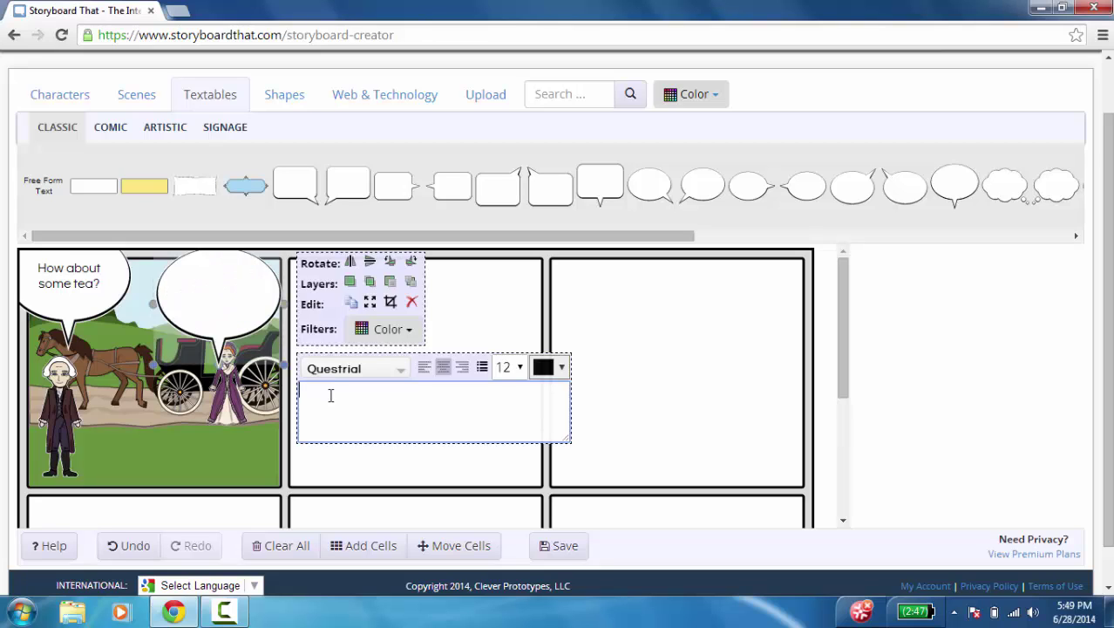
{"action": "type", "text": "I'm boycotting tea "}
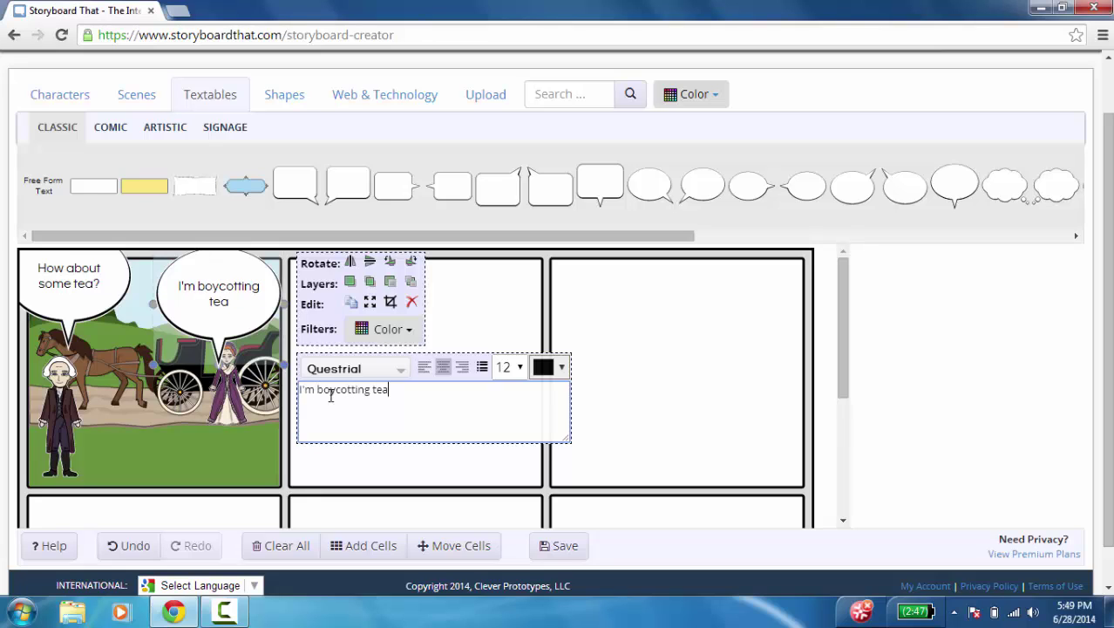
{"action": "type", "text": "since the Tea Act"}
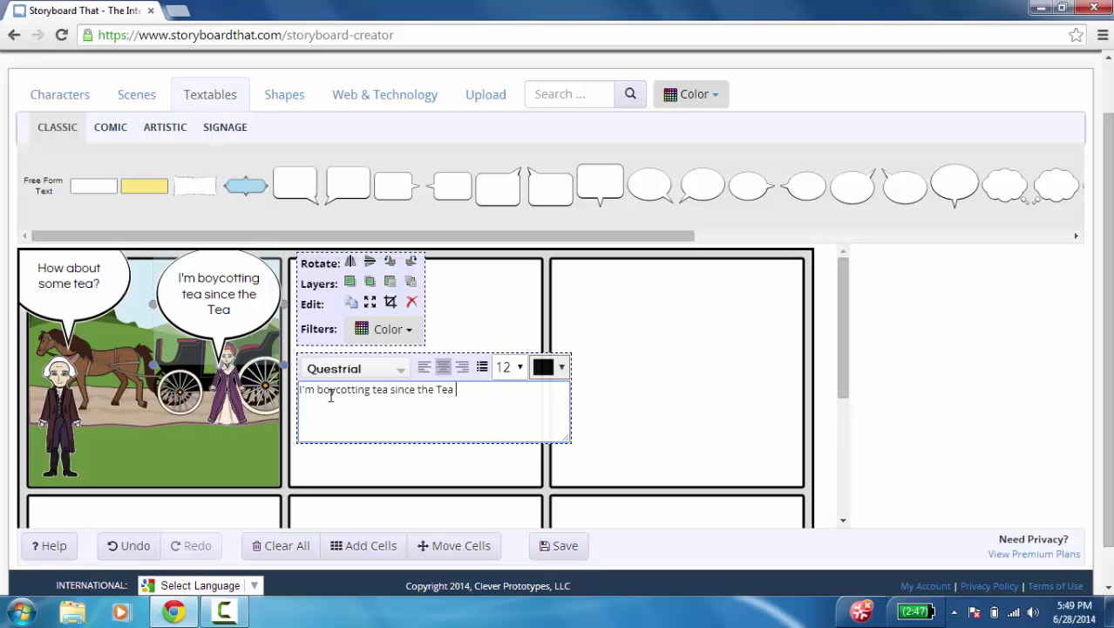
{"action": "type", "text": " was "}
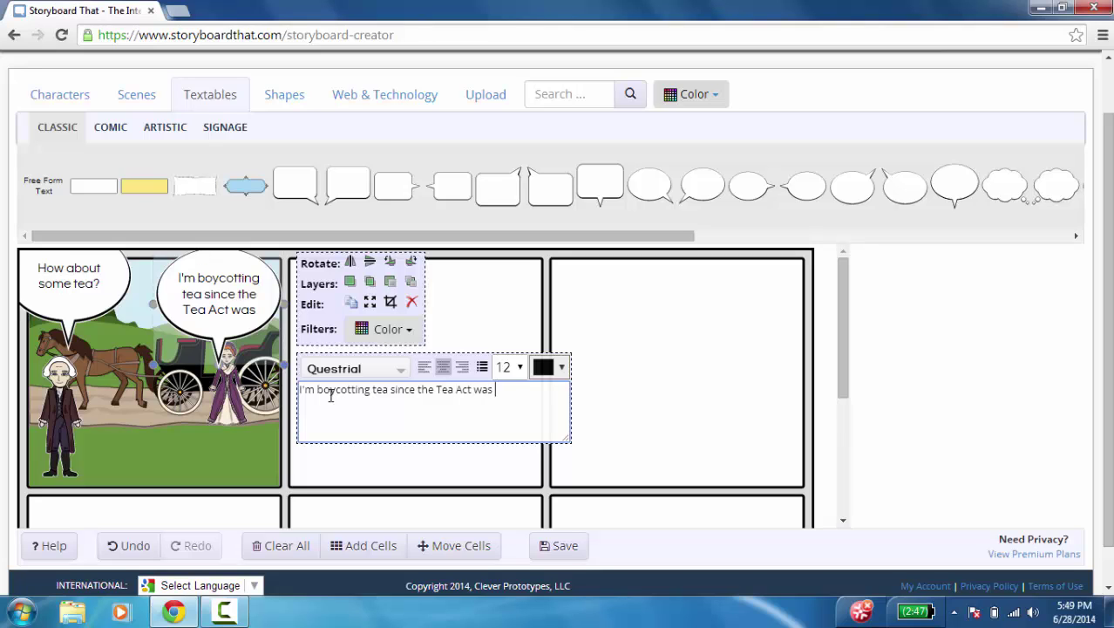
{"action": "type", "text": "passed by"}
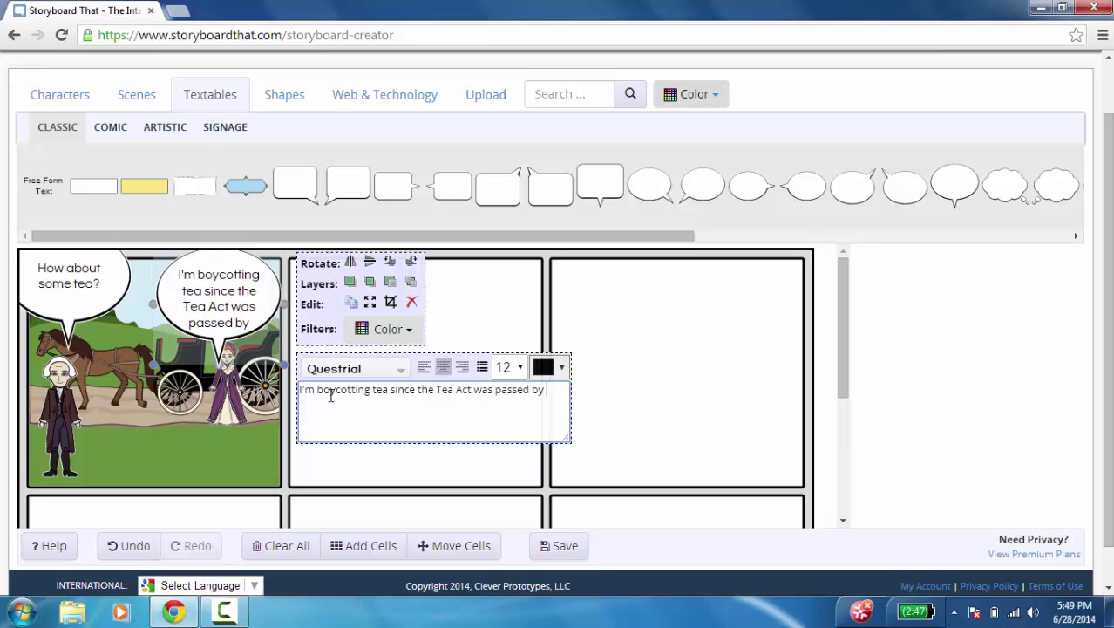
{"action": "type", "text": " the B"}
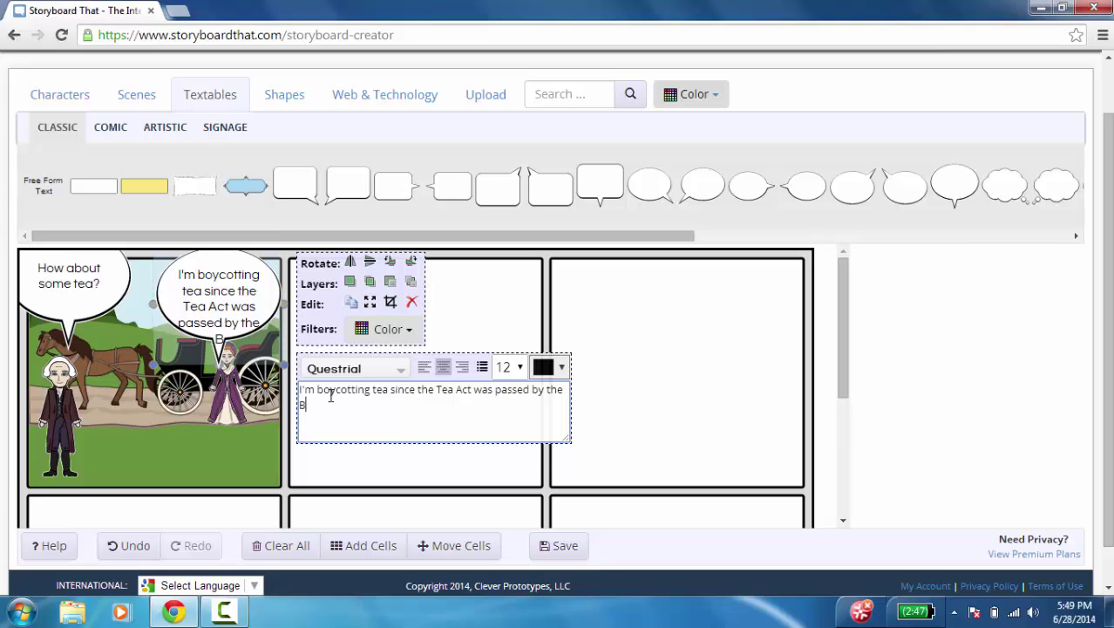
{"action": "type", "text": "ritish."}
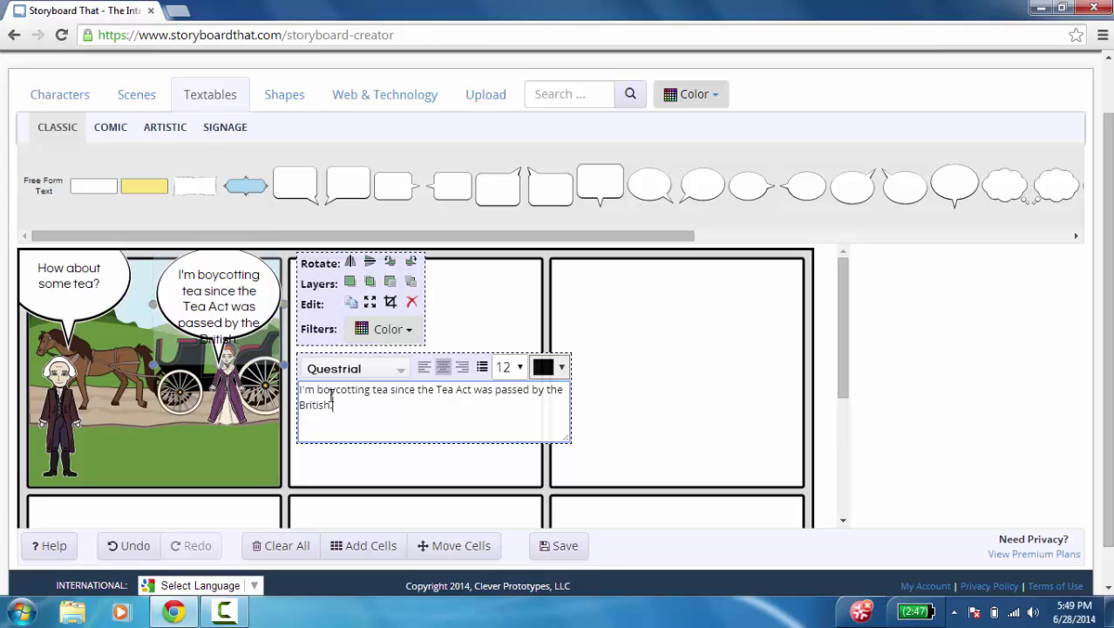
Set the woman's speech bubble text to size 10, shift the bubble slightly up and reposition the woman beneath its tail.
{"action": "left_click", "coordinate": [519, 369]}
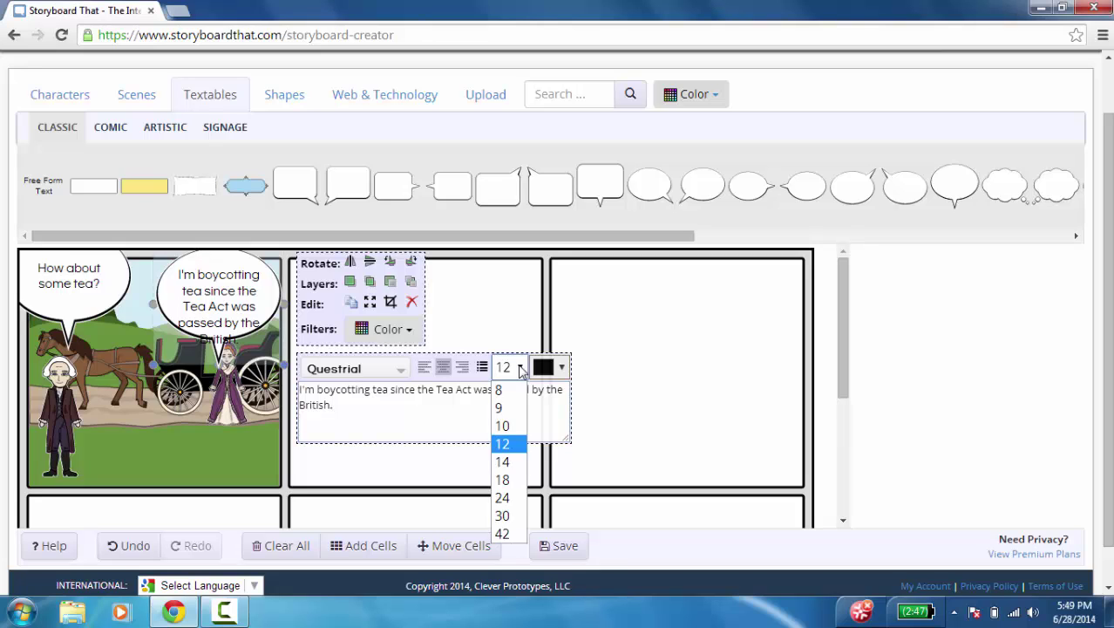
{"action": "left_click", "coordinate": [506, 426]}
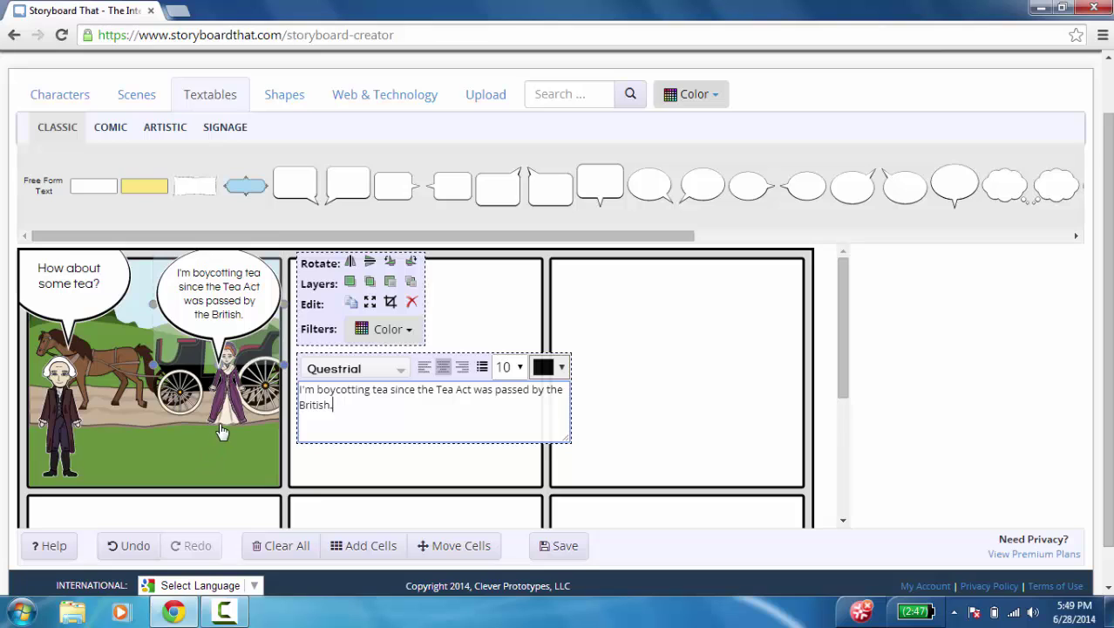
{"action": "left_click", "coordinate": [218, 331]}
{"action": "left_click", "coordinate": [218, 327]}
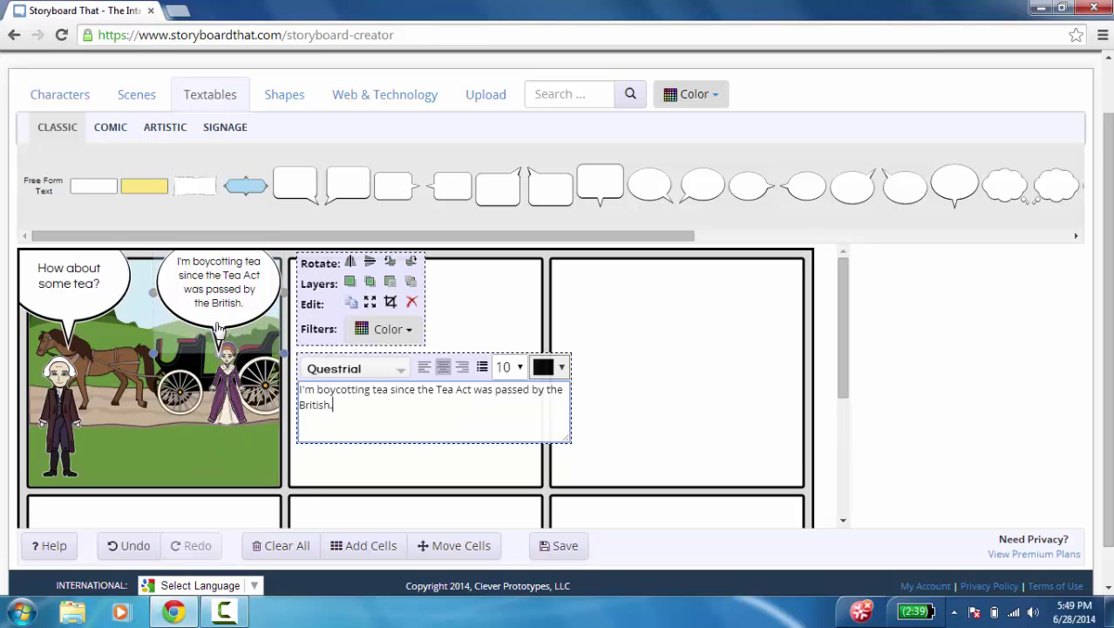
{"action": "left_click", "coordinate": [234, 375]}
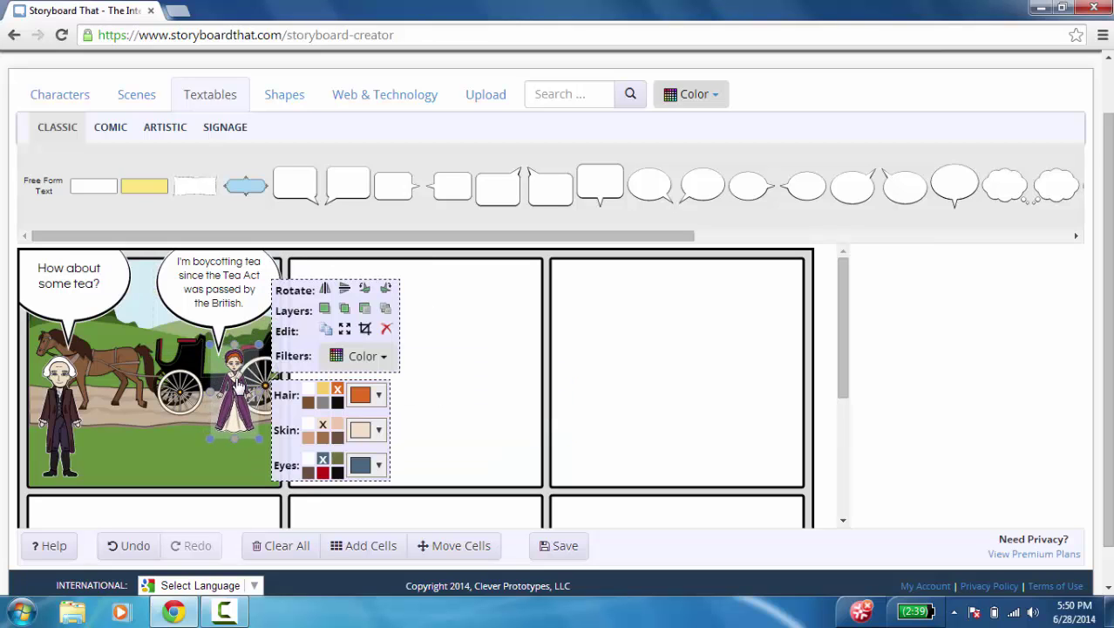
{"action": "left_click", "coordinate": [442, 349]}
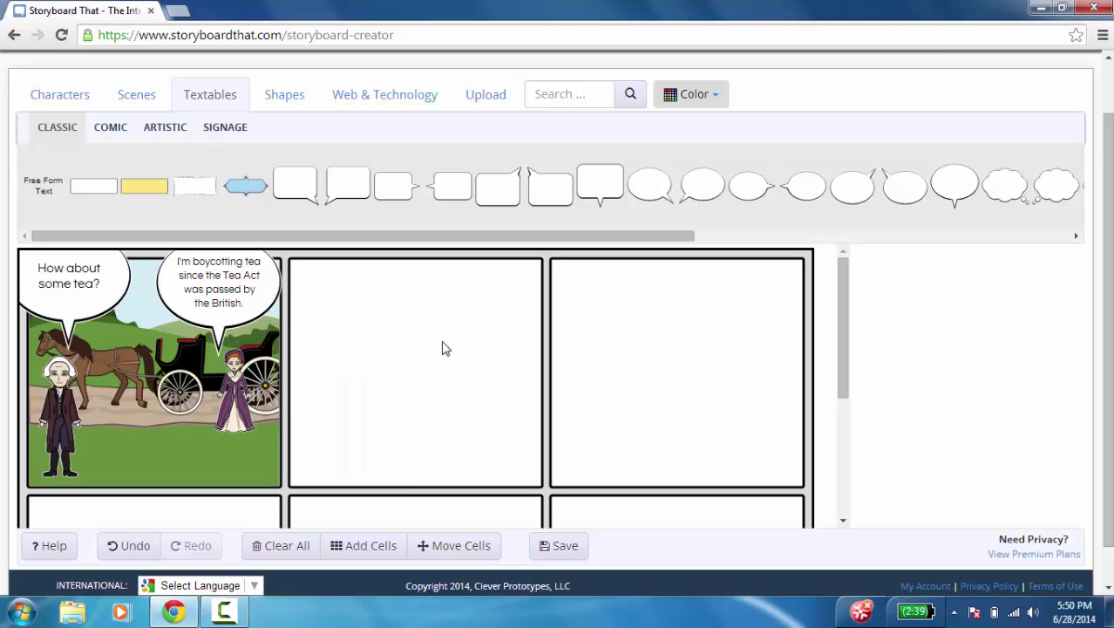
Try the outdoor river scene with mountains in the second cell and delete it.
{"action": "left_click", "coordinate": [128, 103]}
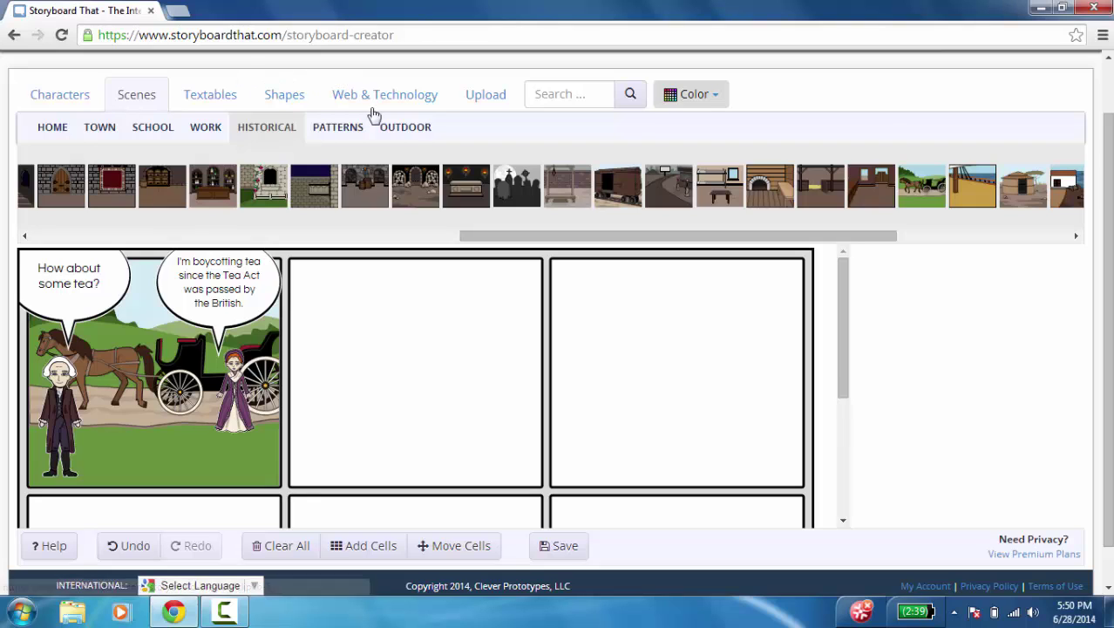
{"action": "left_click", "coordinate": [406, 129]}
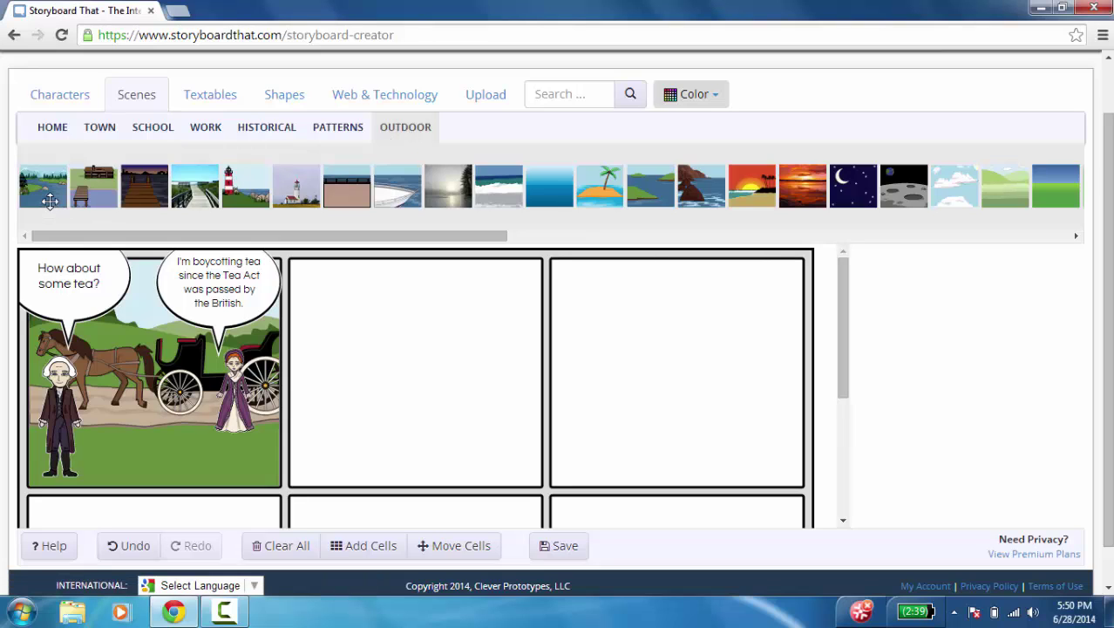
{"action": "left_click_drag", "start_coordinate": [49, 201], "coordinate": [405, 354]}
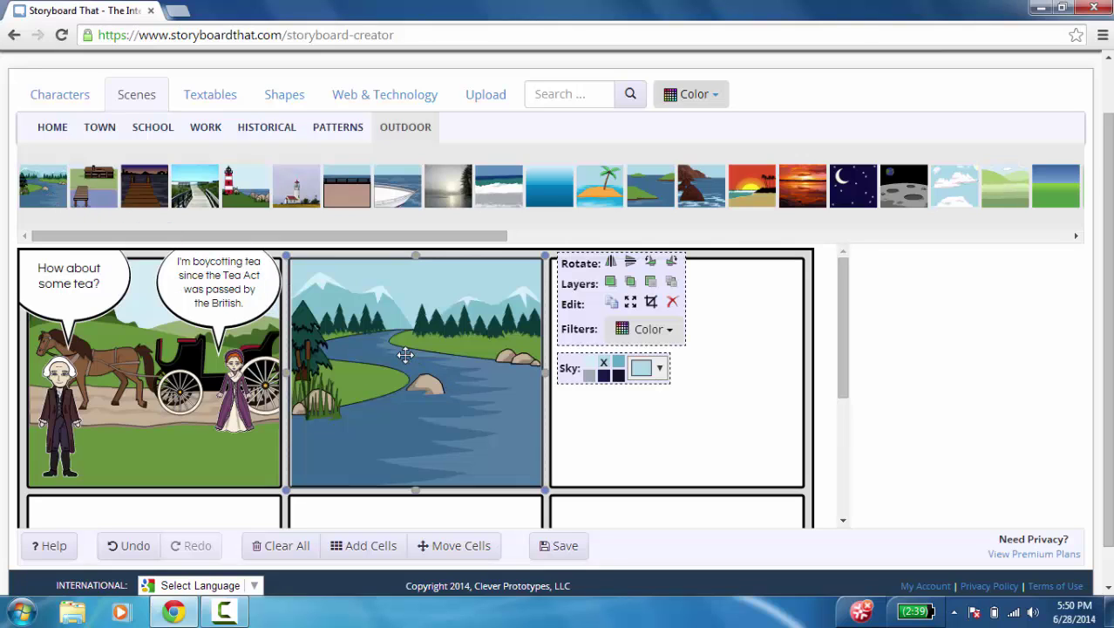
{"action": "left_click", "coordinate": [672, 302]}
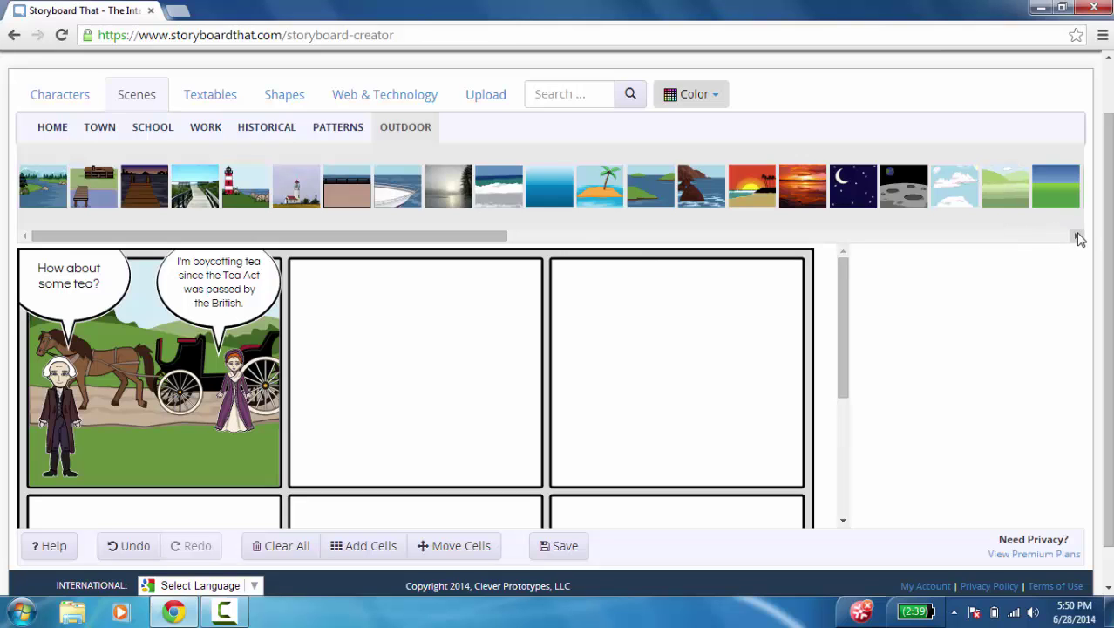
Place the outdoor night forest scene with logs and a stone fire pit in the third cell.
{"action": "left_click", "coordinate": [1077, 236]}
{"action": "left_click_drag", "start_coordinate": [1078, 236], "coordinate": [1078, 239]}
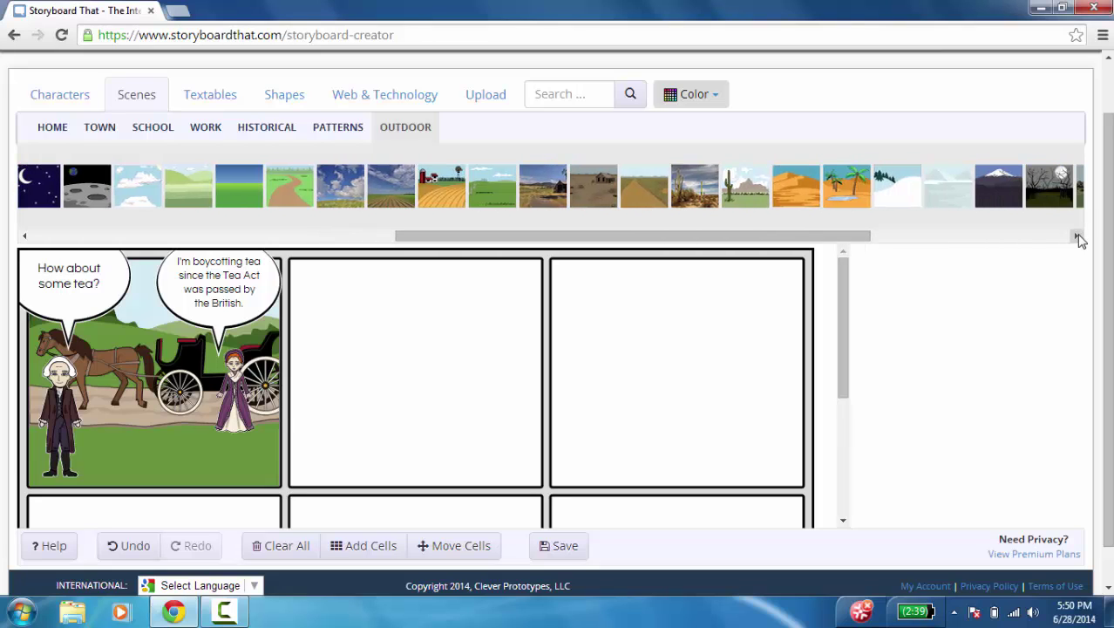
{"action": "left_click_drag", "start_coordinate": [1078, 239], "coordinate": [1079, 239]}
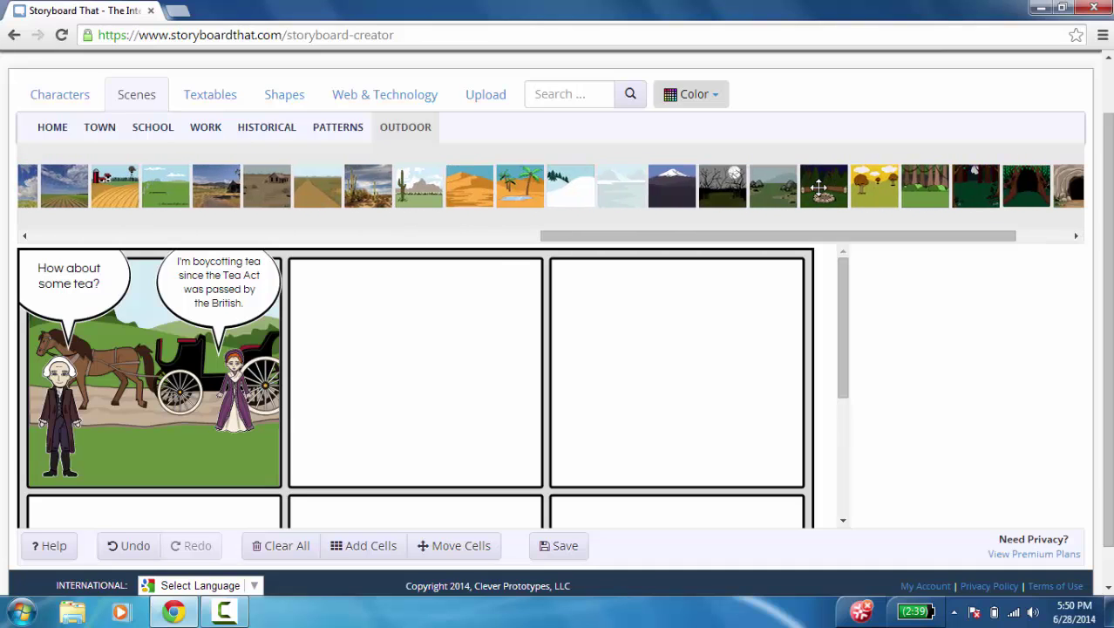
{"action": "left_click_drag", "start_coordinate": [818, 187], "coordinate": [667, 312]}
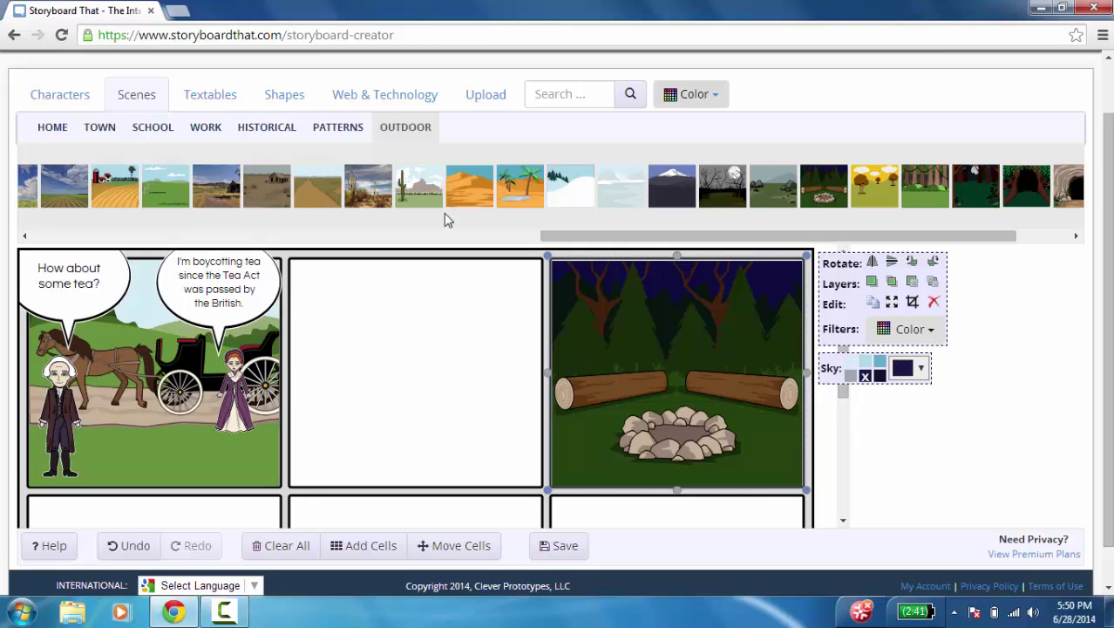
Add the 1600s to 1950s character with the feather headdress beside the fire pit and nudge the campfire scene slightly up.
{"action": "left_click", "coordinate": [58, 98]}
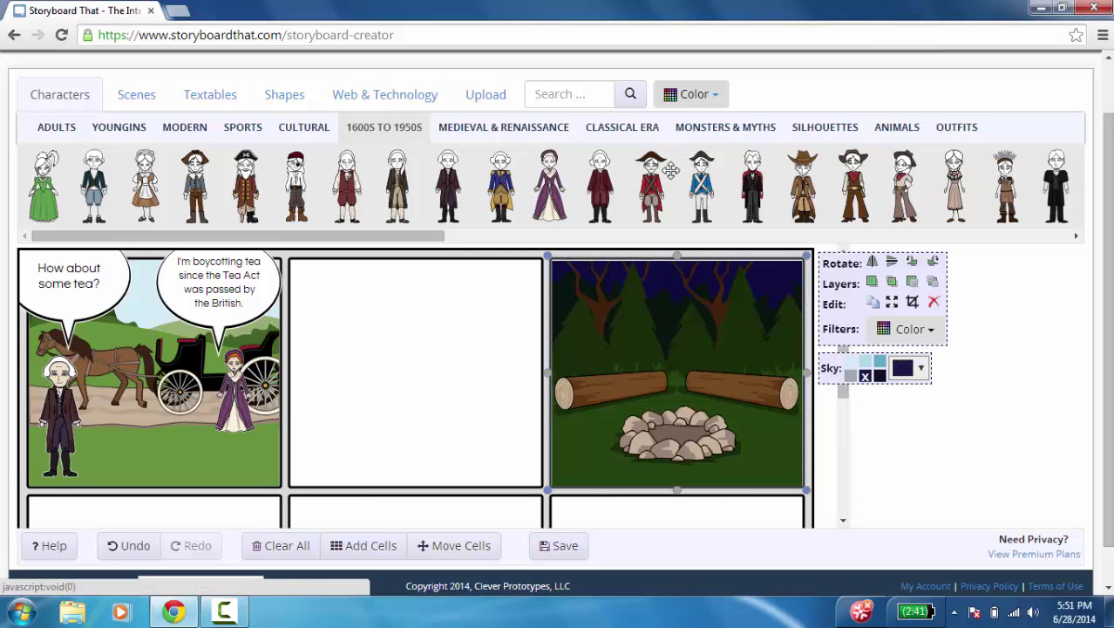
{"action": "left_click_drag", "start_coordinate": [1003, 196], "coordinate": [728, 373]}
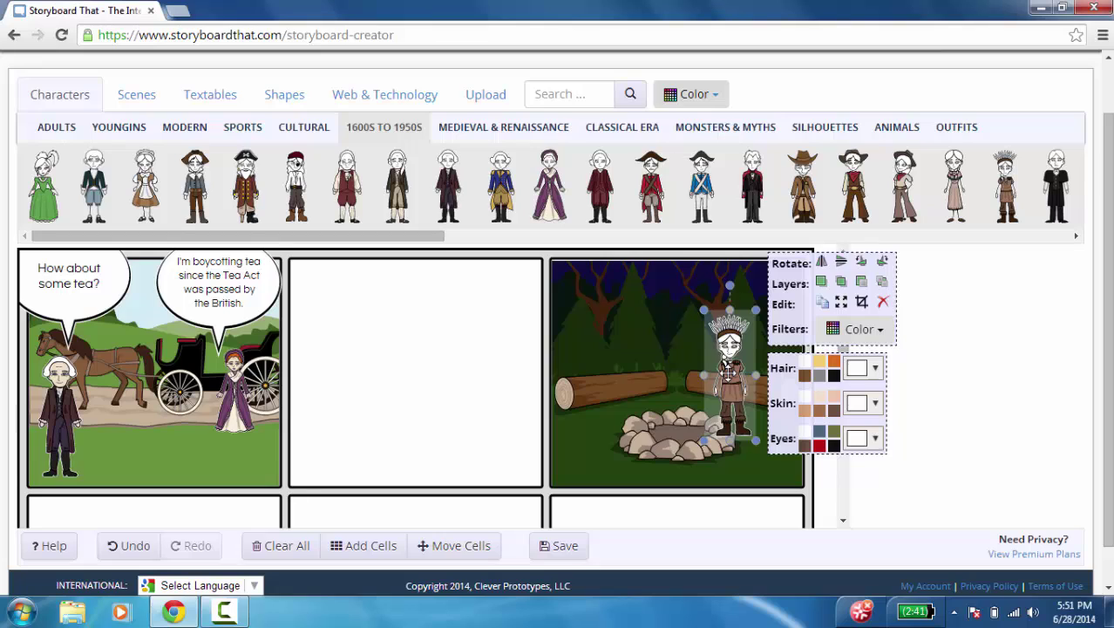
{"action": "left_click_drag", "start_coordinate": [727, 372], "coordinate": [758, 370]}
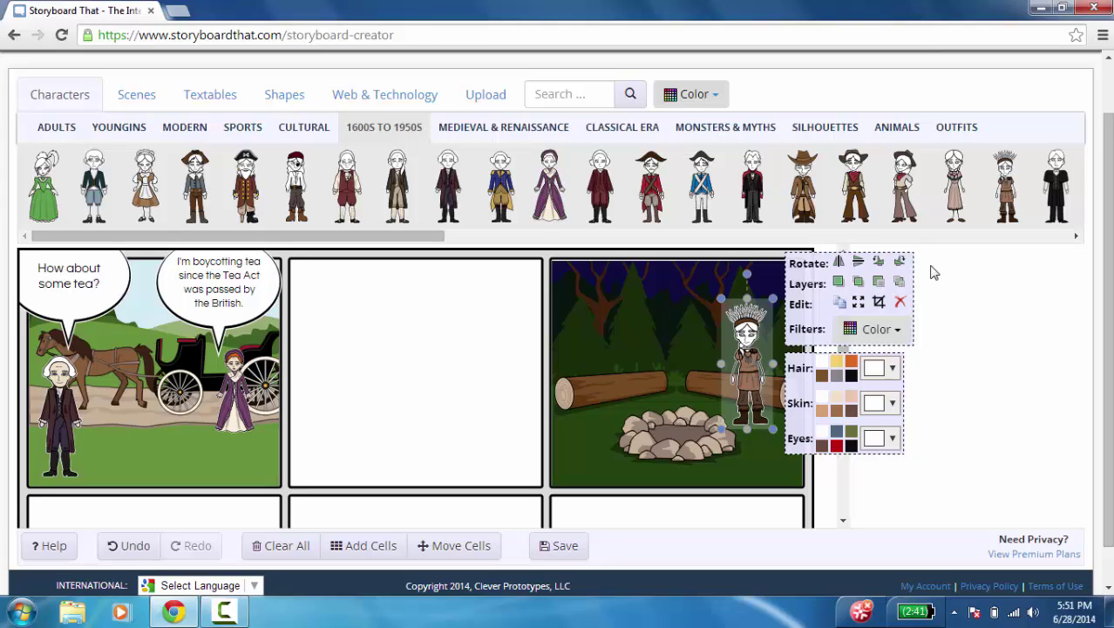
{"action": "left_click", "coordinate": [608, 325]}
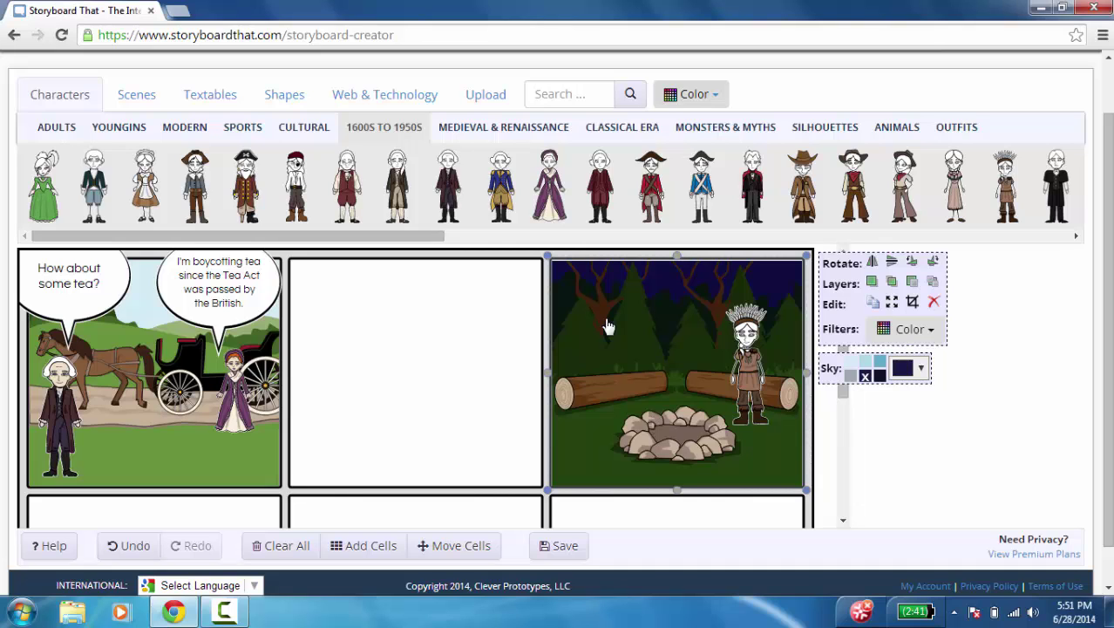
{"action": "mouse_move", "coordinate": [608, 325]}
{"action": "left_mouse_down"}
{"action": "mouse_move", "coordinate": [525, 391]}
{"action": "mouse_move", "coordinate": [607, 324]}
{"action": "left_mouse_up"}
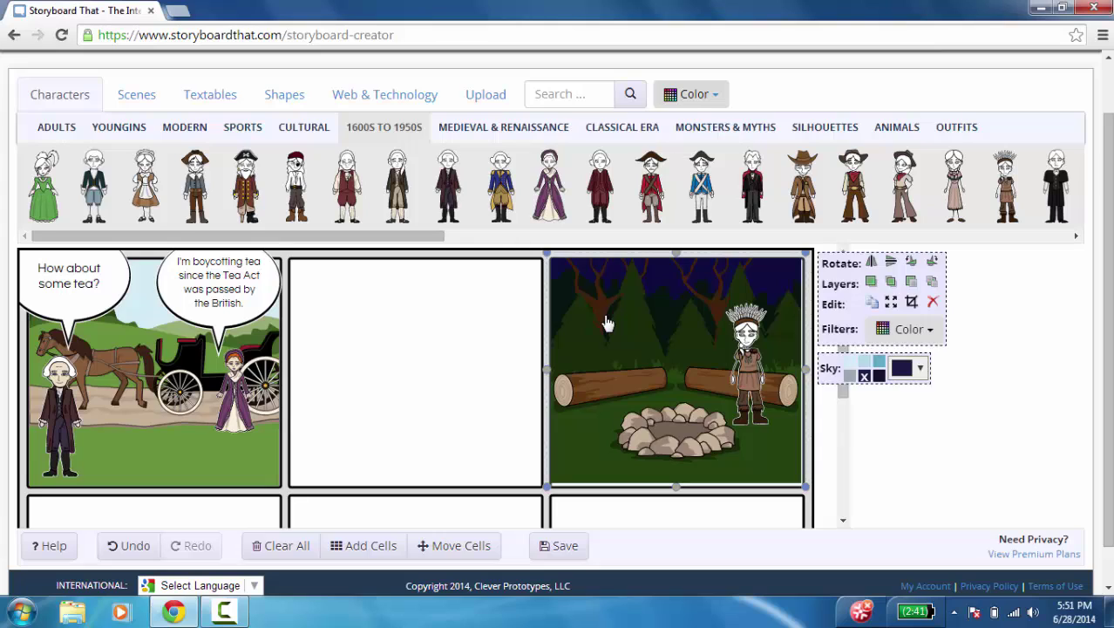
{"action": "left_click", "coordinate": [468, 369]}
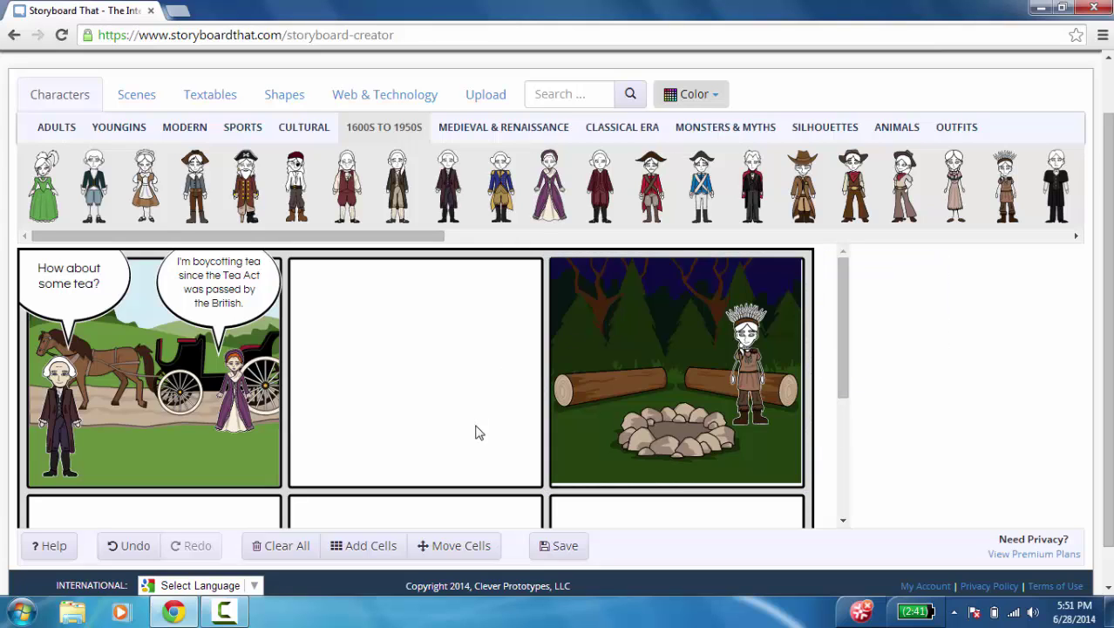
Duplicate the horse and carriage scene from the first cell and fit the copy into the second cell.
{"action": "left_click", "coordinate": [259, 460]}
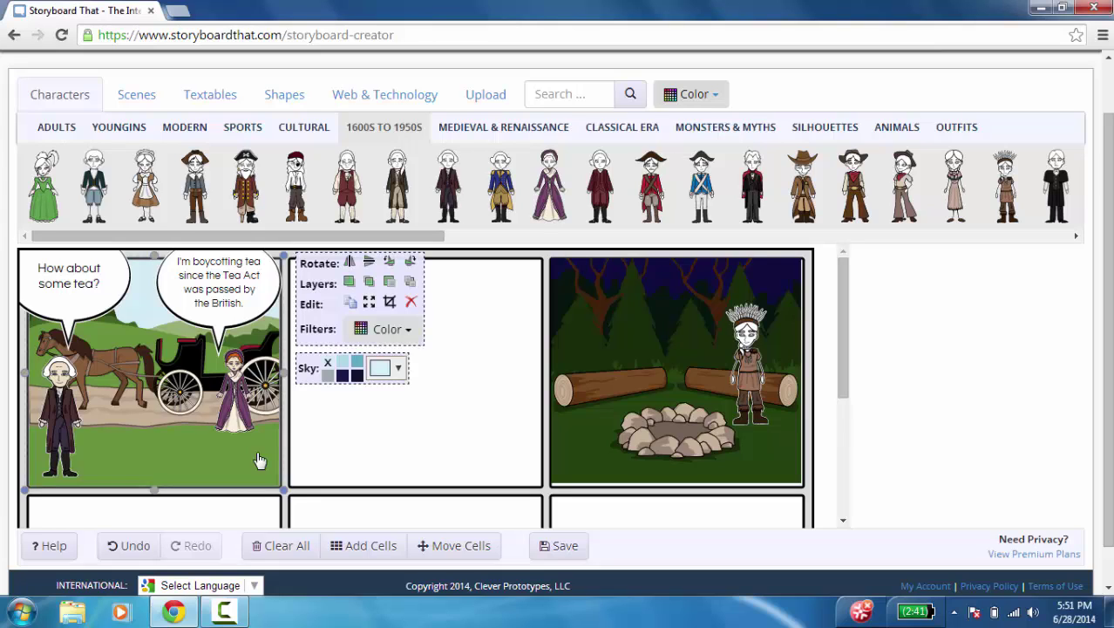
{"action": "left_click", "coordinate": [350, 304]}
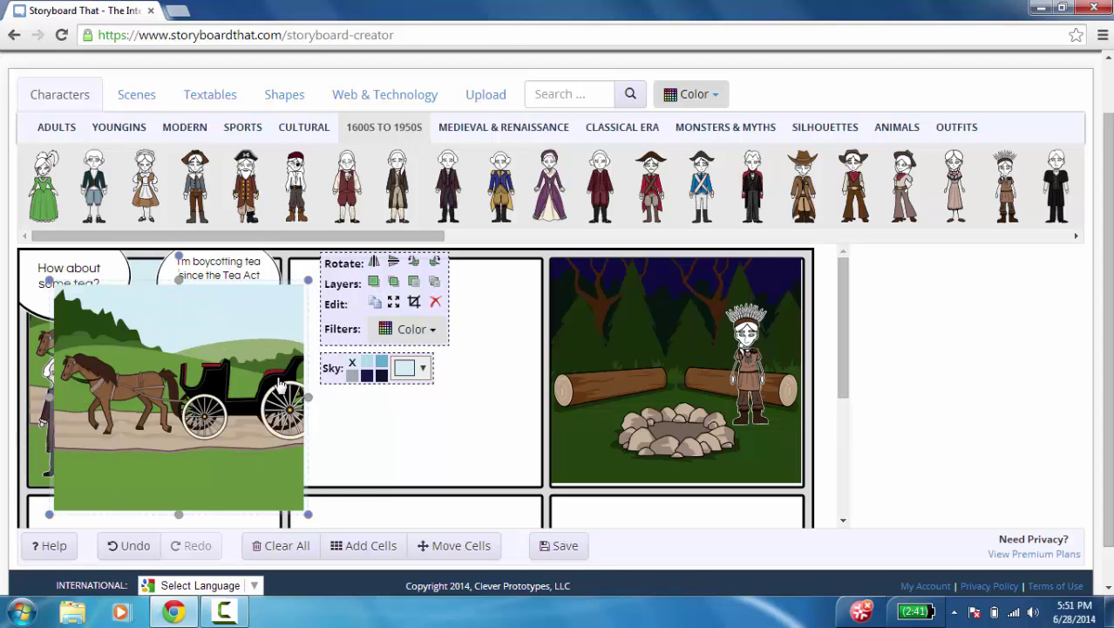
{"action": "left_click_drag", "start_coordinate": [273, 382], "coordinate": [506, 353]}
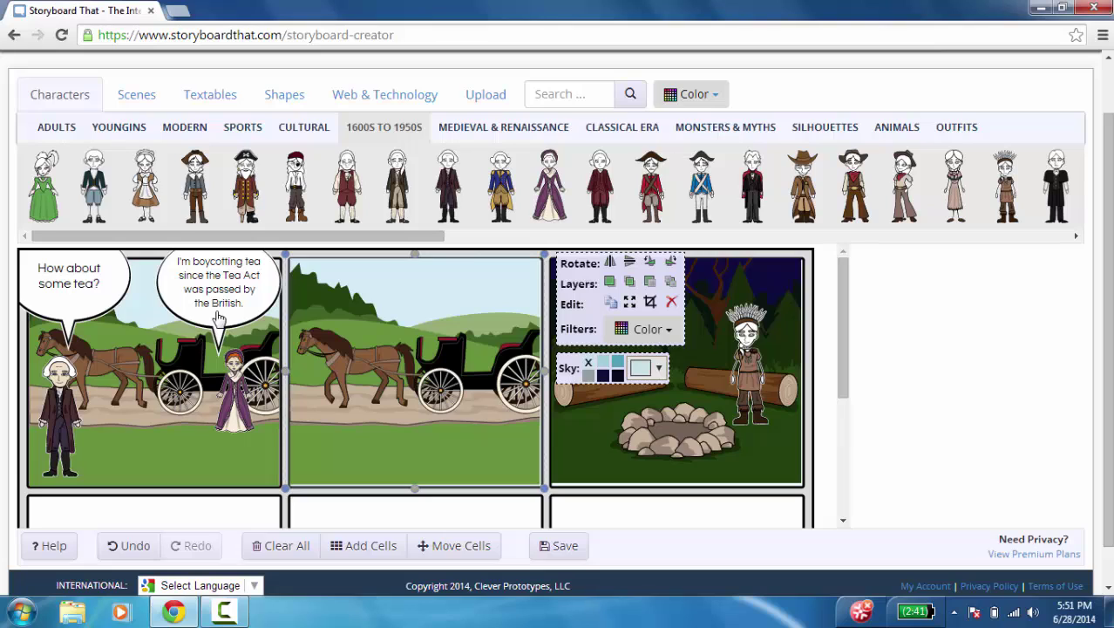
Duplicate the woman and the man from the first cell and place the copies side by side in the second cell.
{"action": "left_click", "coordinate": [233, 422]}
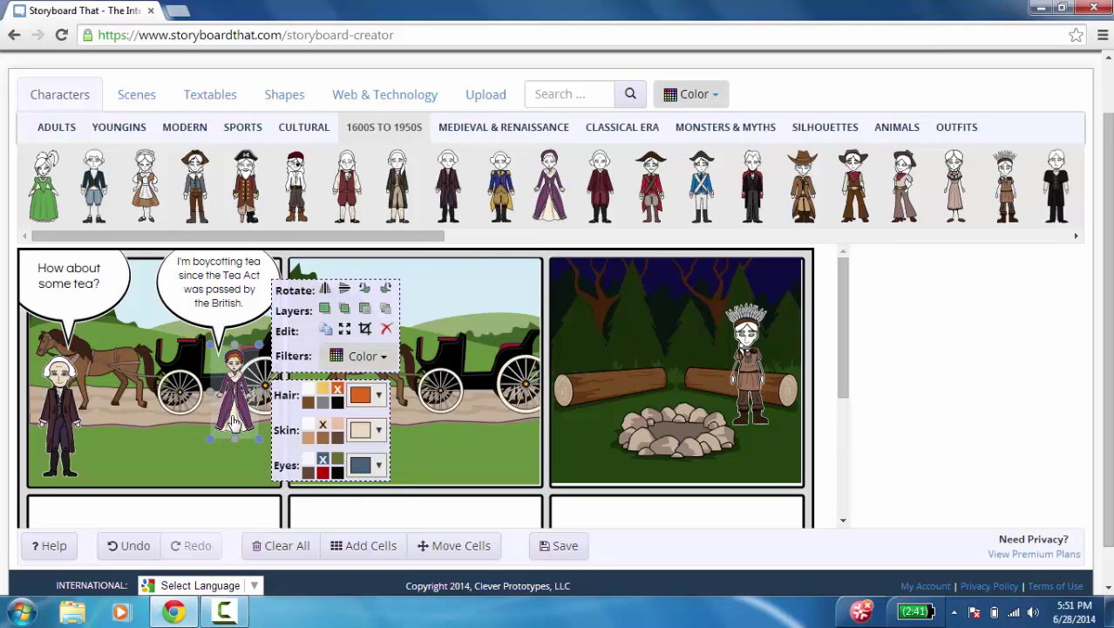
{"action": "left_click", "coordinate": [325, 331]}
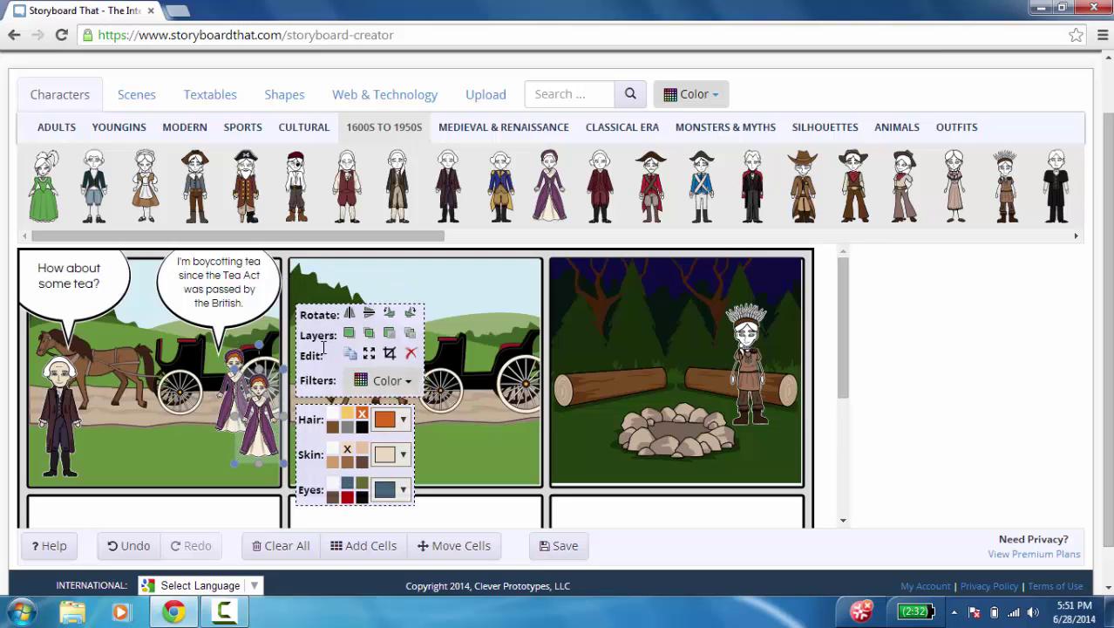
{"action": "left_click_drag", "start_coordinate": [262, 448], "coordinate": [426, 440]}
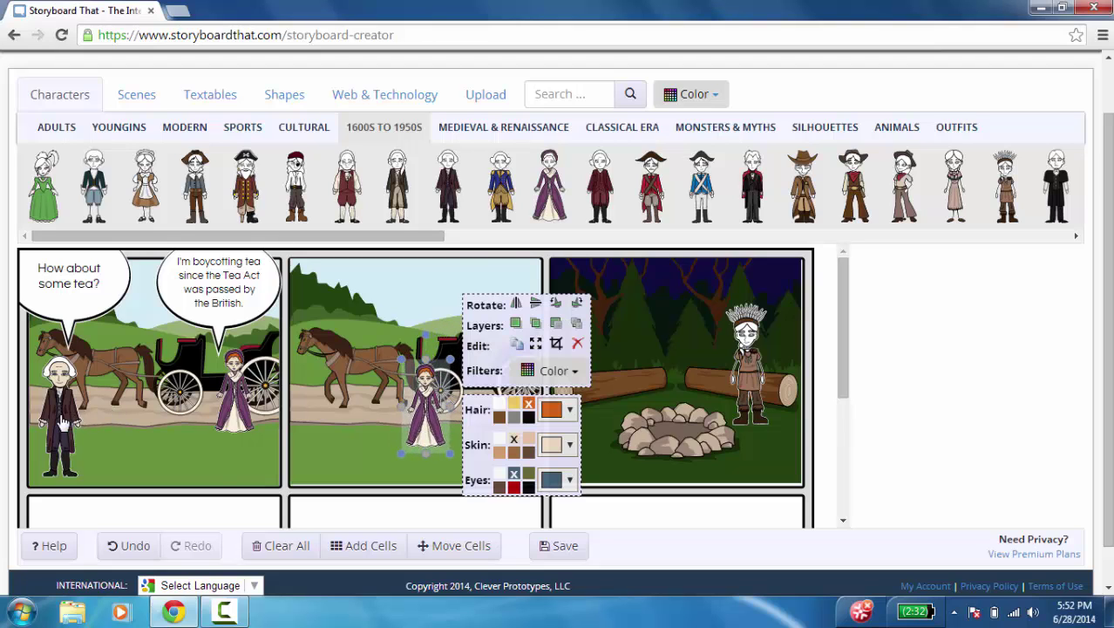
{"action": "left_click_drag", "start_coordinate": [64, 418], "coordinate": [37, 418]}
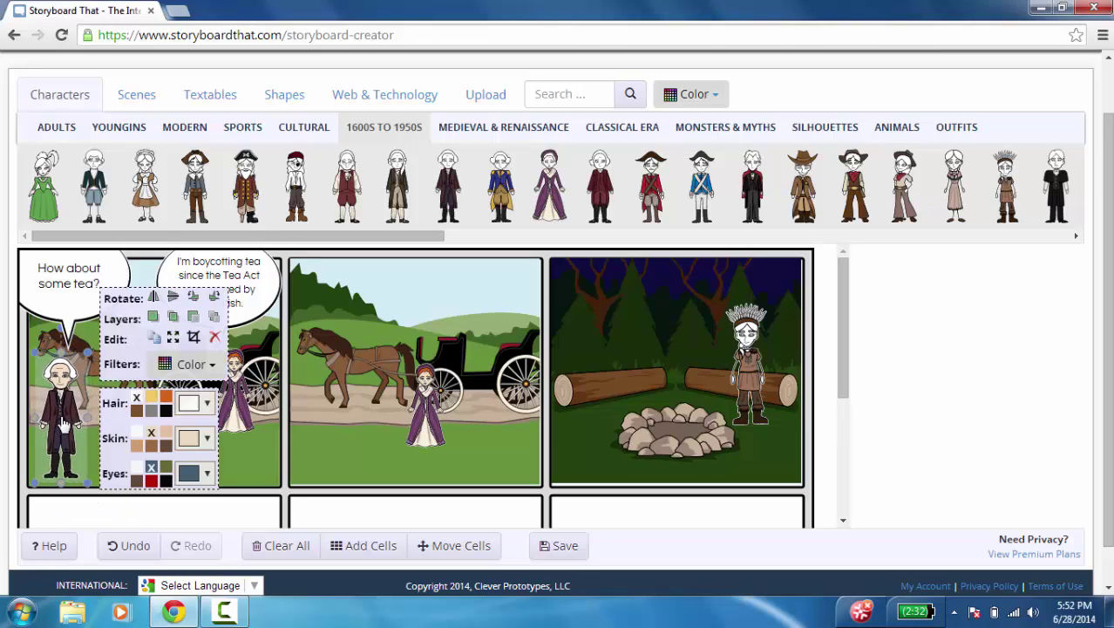
{"action": "left_click", "coordinate": [152, 340]}
{"action": "left_click_drag", "start_coordinate": [80, 455], "coordinate": [383, 419]}
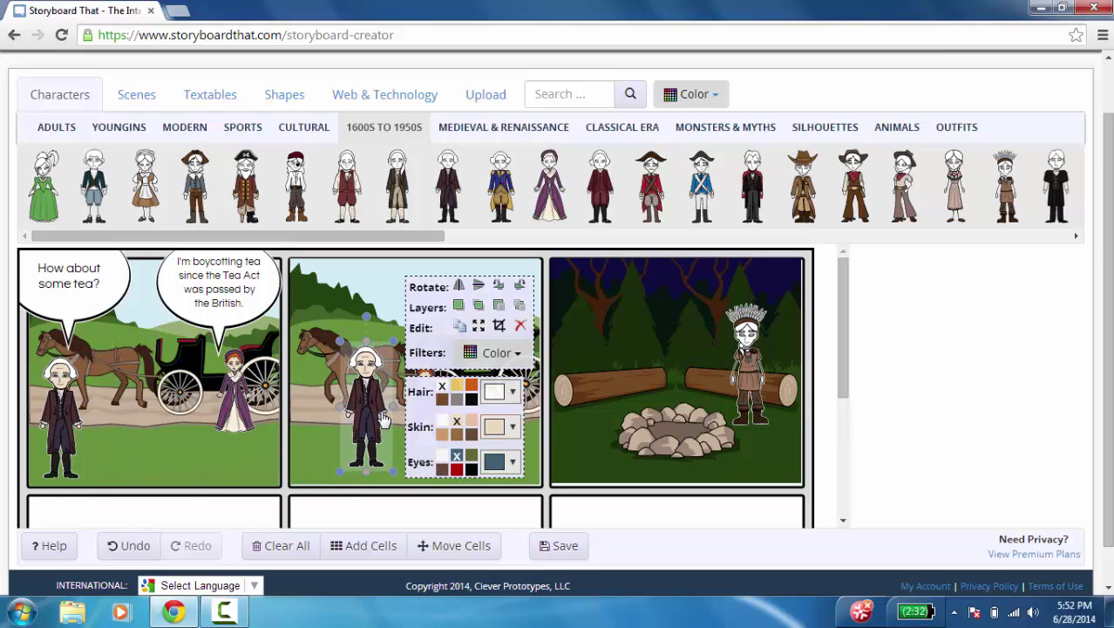
{"action": "left_click", "coordinate": [309, 457]}
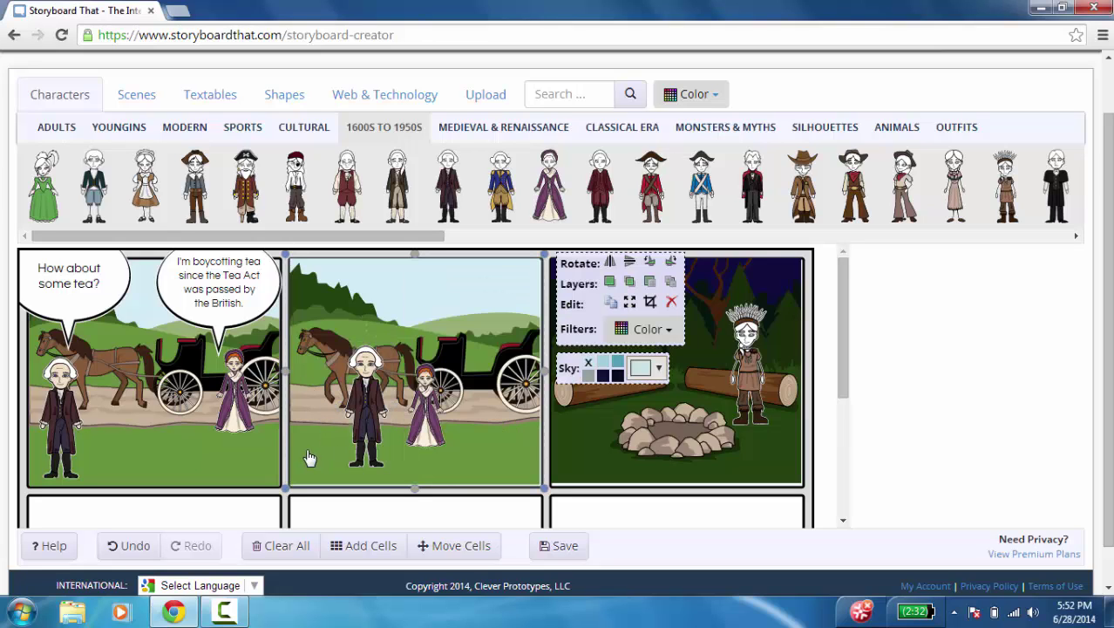
Save the storyboard with the title "tea for two" and leave the description empty.
{"action": "left_click", "coordinate": [562, 545]}
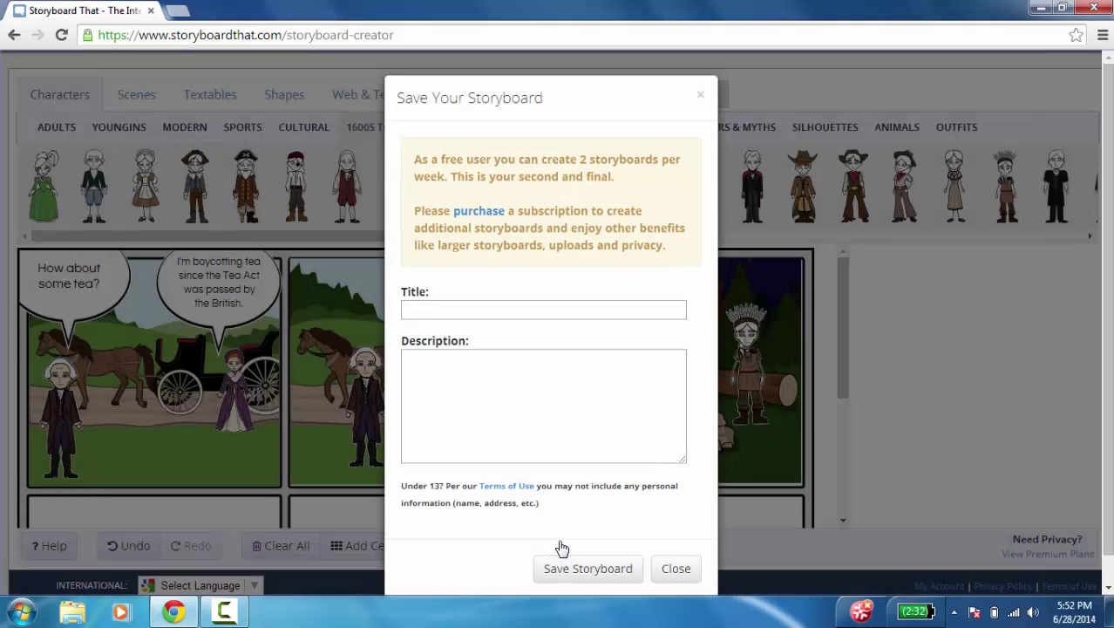
{"action": "left_click", "coordinate": [421, 309]}
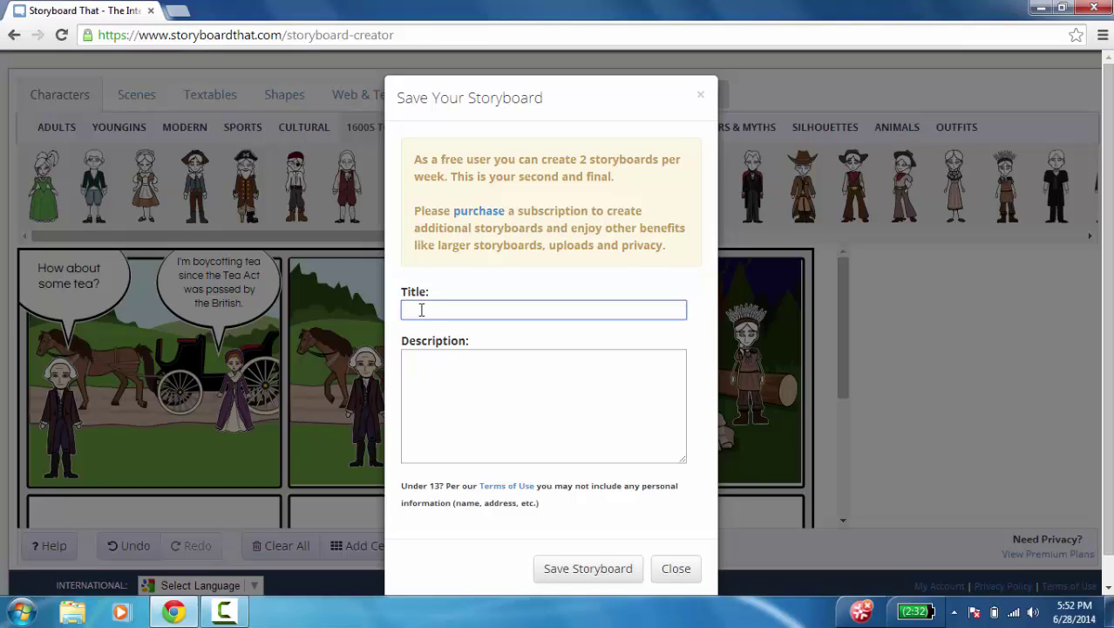
{"action": "type", "text": "teas"}
{"action": "key", "text": "BackSpace"}
{"action": "type", "text": "for two"}
{"action": "left_click", "coordinate": [588, 569]}
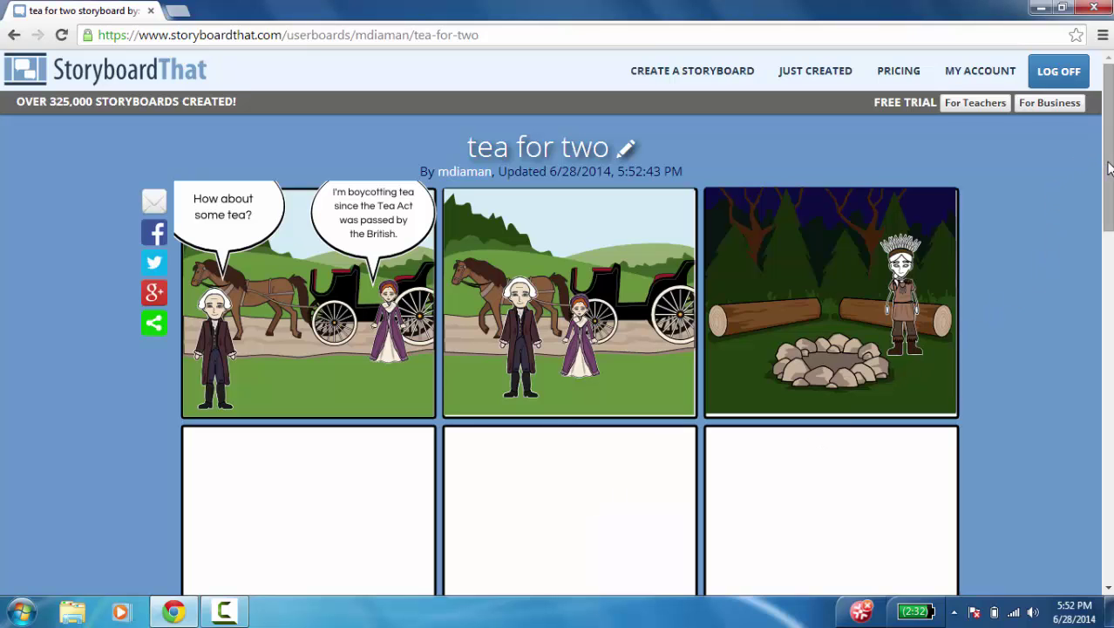
View the first three cells of the saved storyboard as a slide show, then close it.
{"action": "left_click_drag", "start_coordinate": [1108, 166], "coordinate": [1107, 267]}
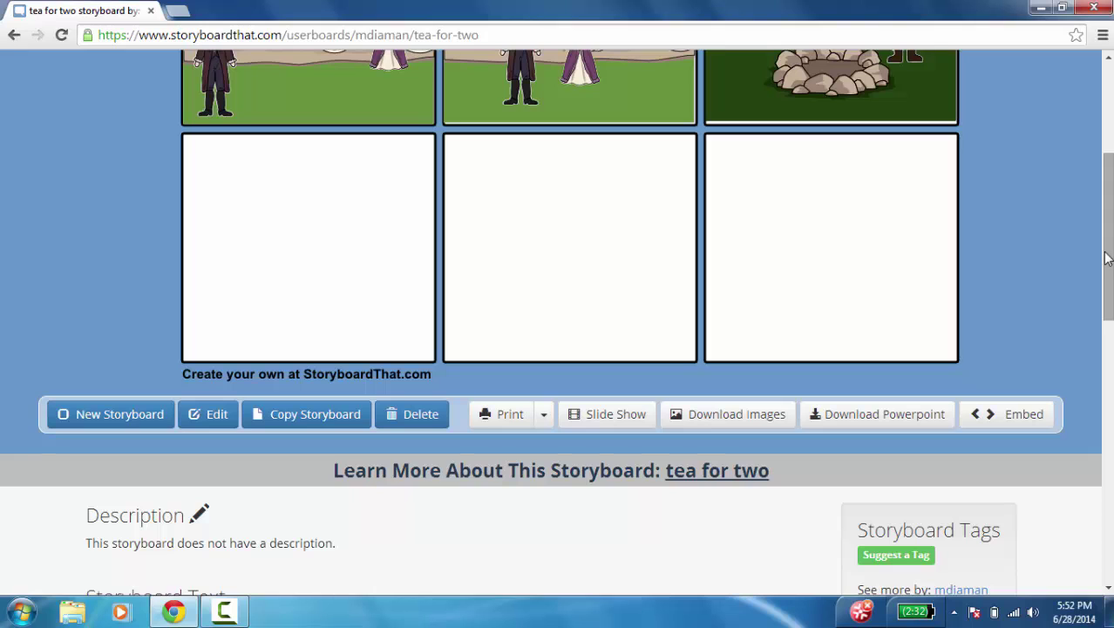
{"action": "left_click", "coordinate": [612, 424]}
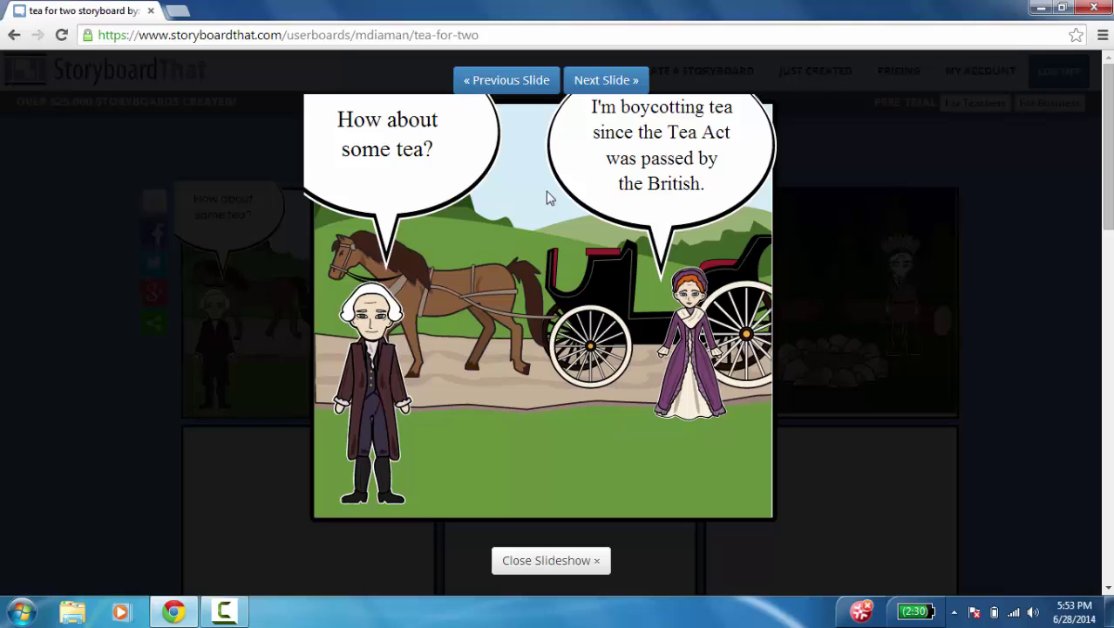
{"action": "left_click", "coordinate": [585, 81]}
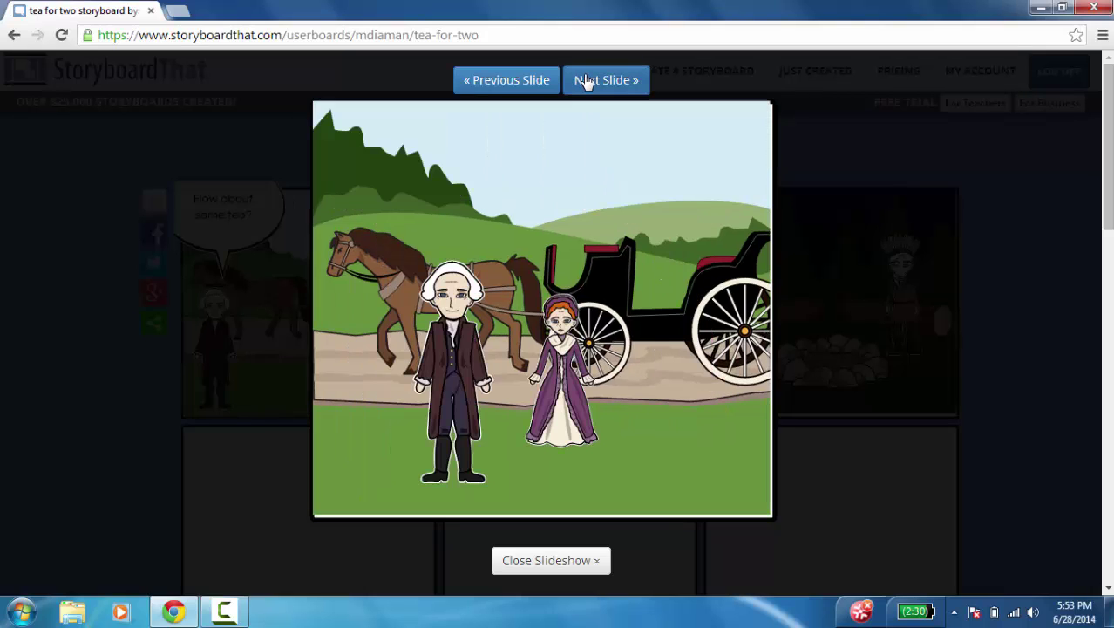
{"action": "left_click", "coordinate": [585, 80]}
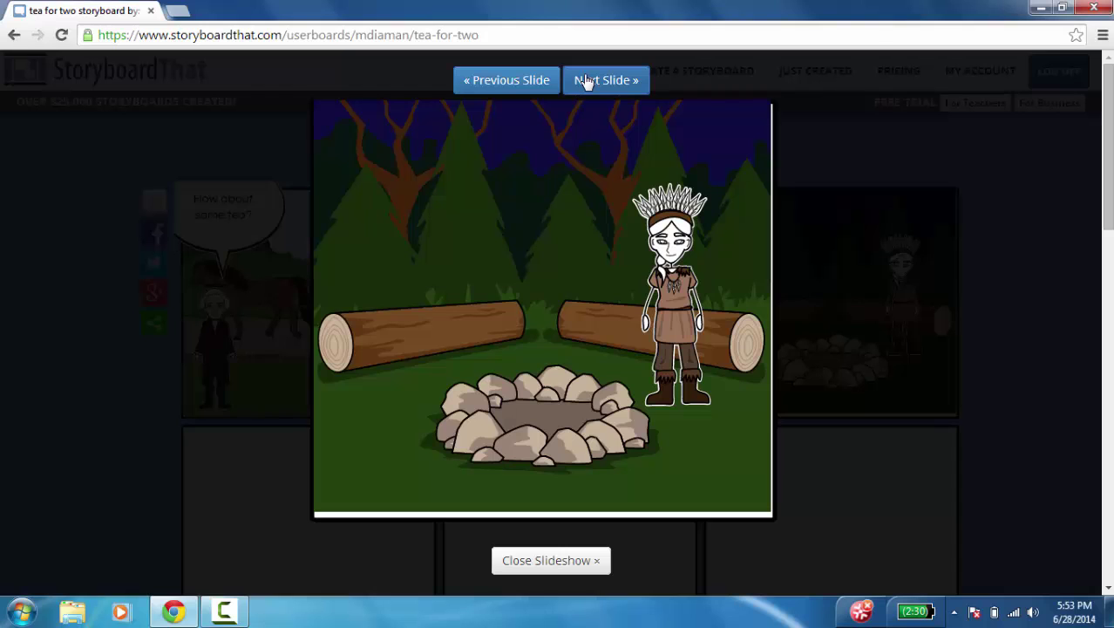
{"action": "left_click", "coordinate": [572, 566]}
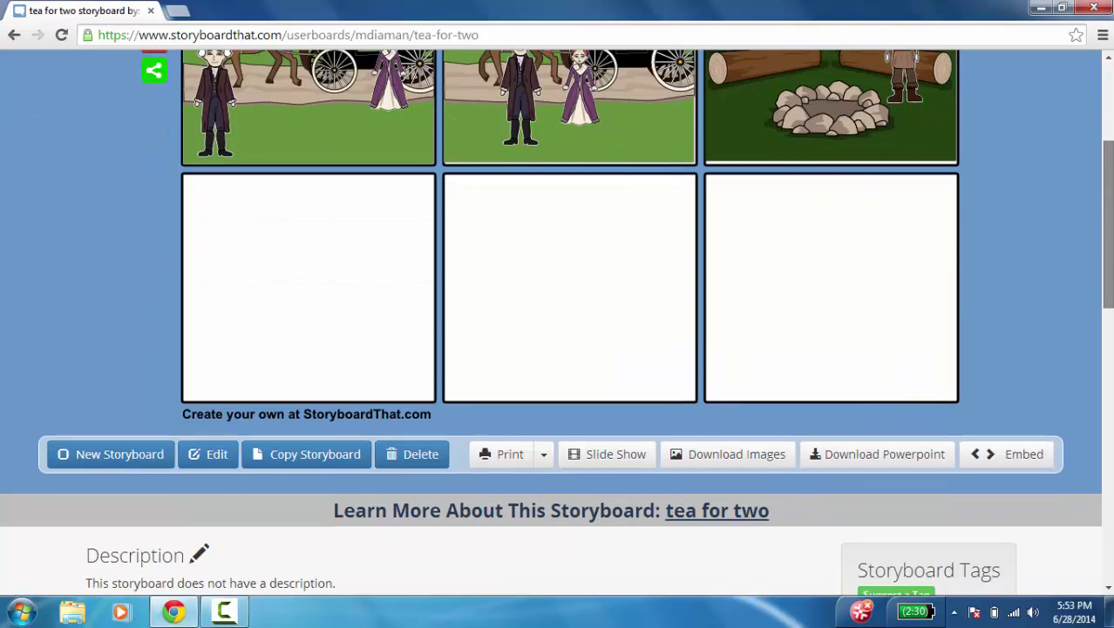
Request the PowerPoint download of the saved storyboard, dismiss the notice and return to the storyboard's title.
{"action": "left_click_drag", "start_coordinate": [1107, 174], "coordinate": [1107, 253]}
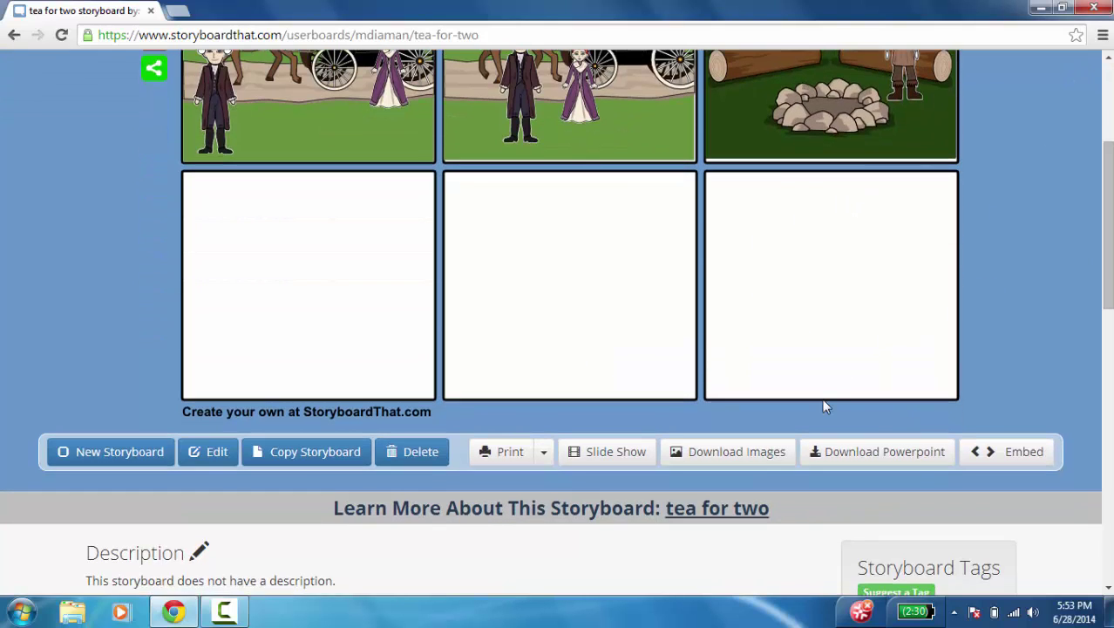
{"action": "left_click", "coordinate": [857, 464]}
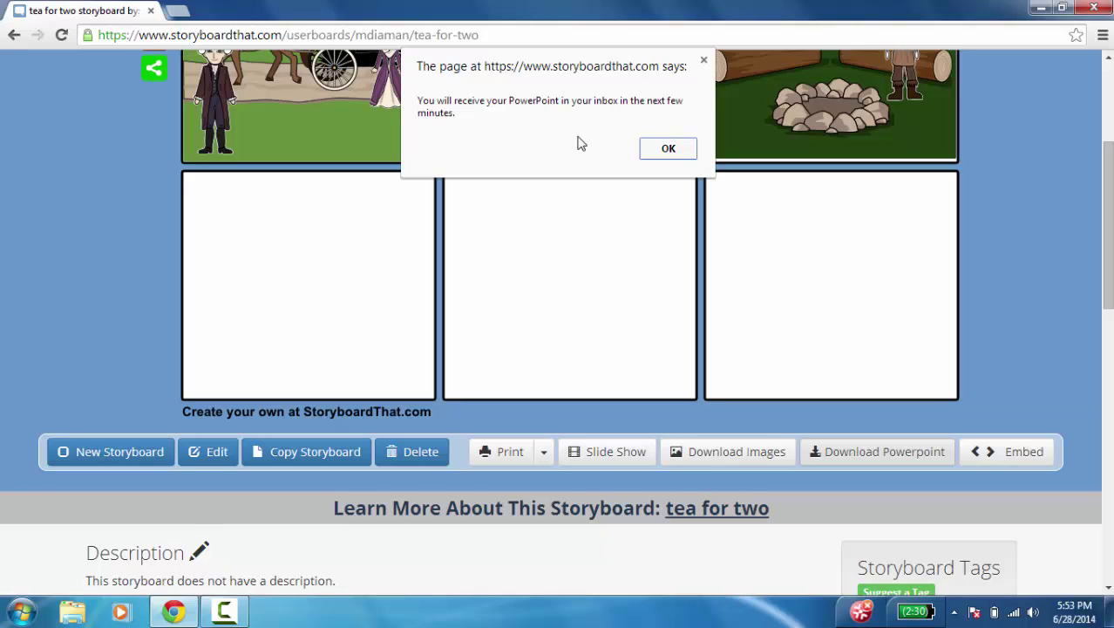
{"action": "left_click", "coordinate": [706, 62]}
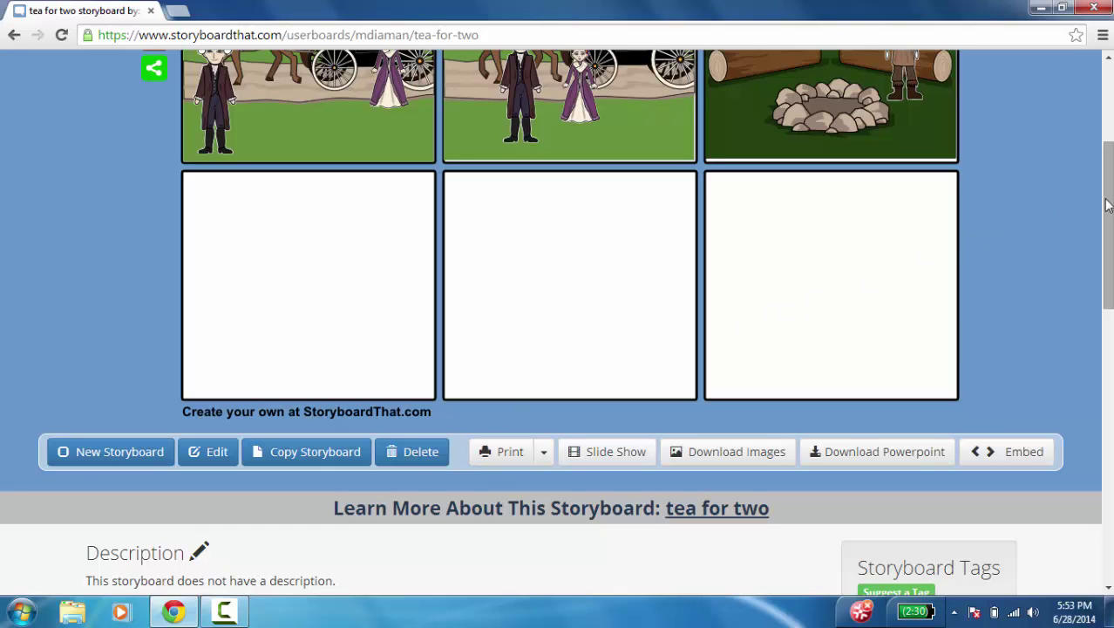
{"action": "left_click_drag", "start_coordinate": [1108, 205], "coordinate": [1092, 103]}
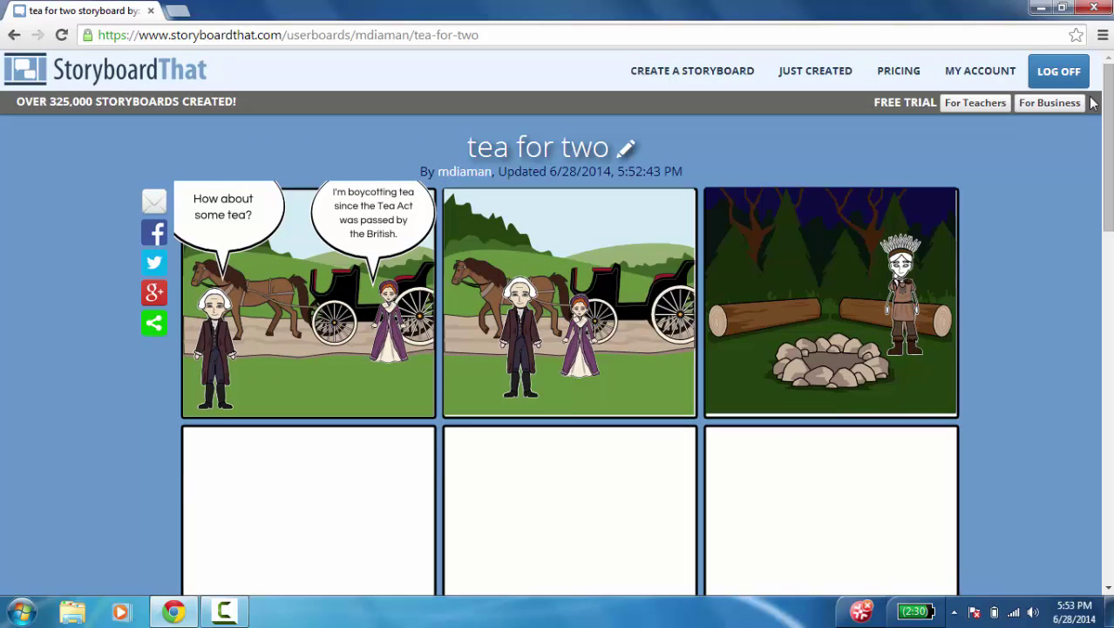